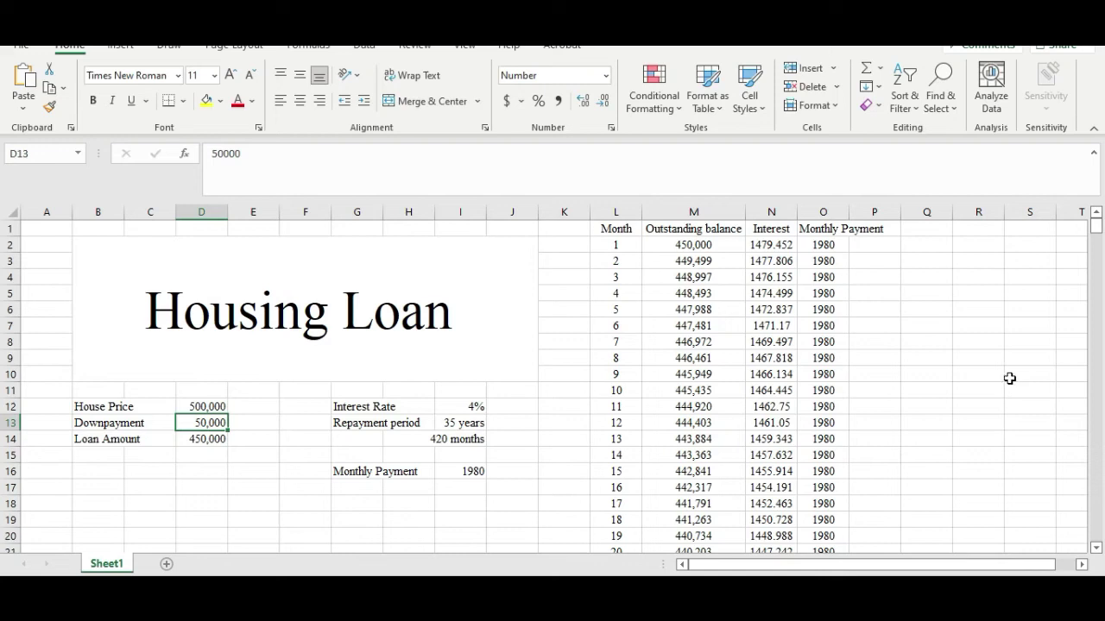
- Review the Housing Loan title and the house price, downpayment and loan amount figures
key("Up")
key("Up")
key("Up")
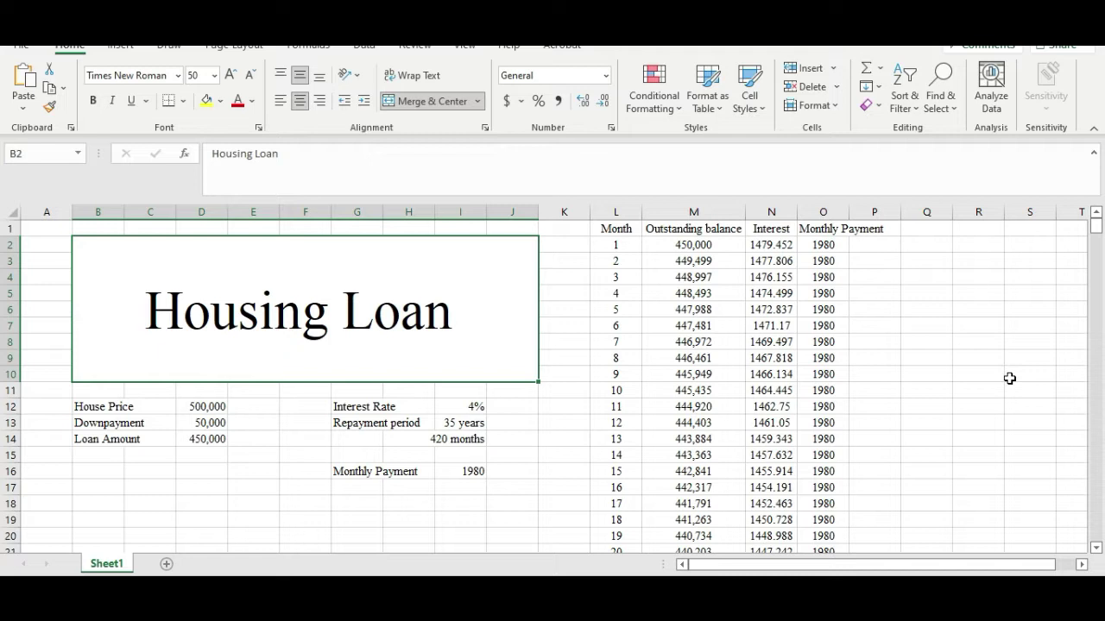
key("Down")
key("Down")
key("Right")
key("Right")
key("Down")
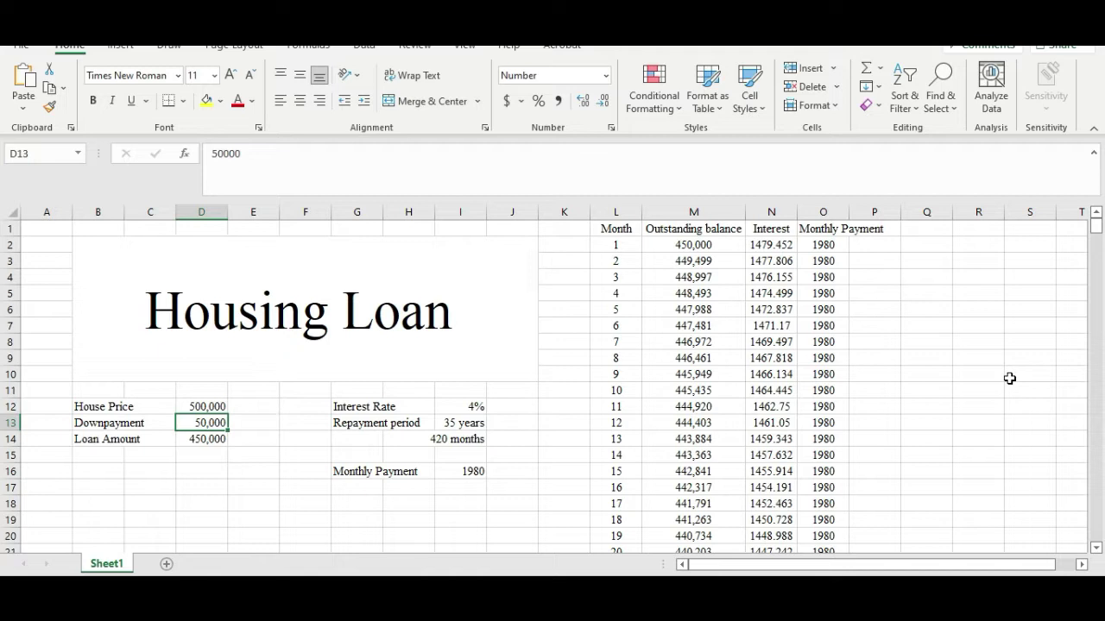
- Review the interest rate, repayment period and monthly payment figures of the loan
key("Up")
key("Right")
key("Right")
key("Right")
key("Right")
key("Right")
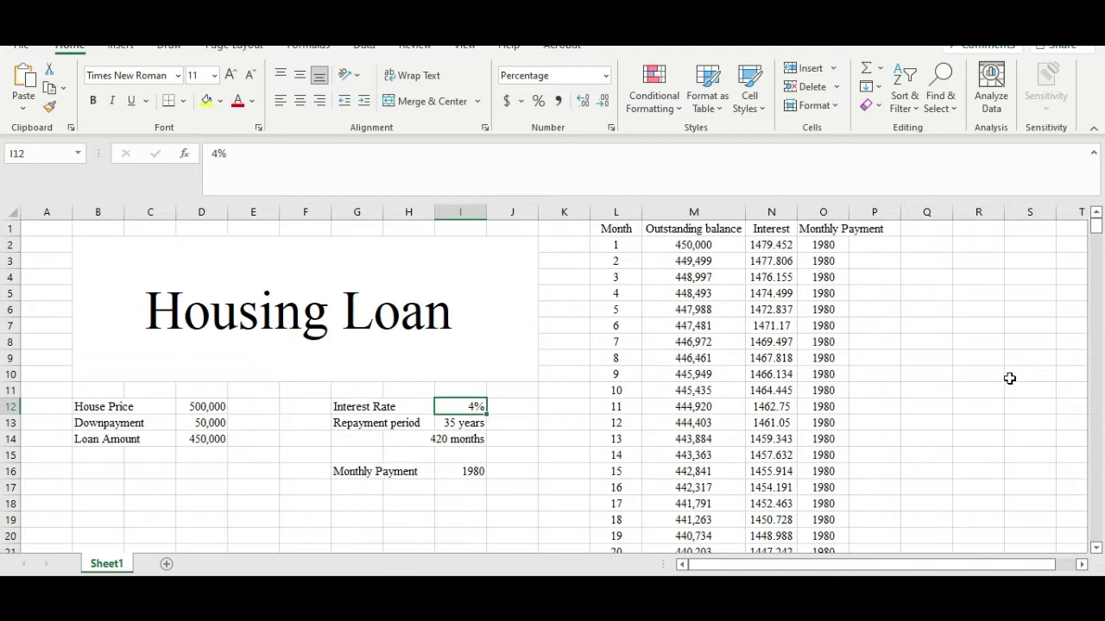
key("Down")
key("Down")
key("Down")
key("Down")
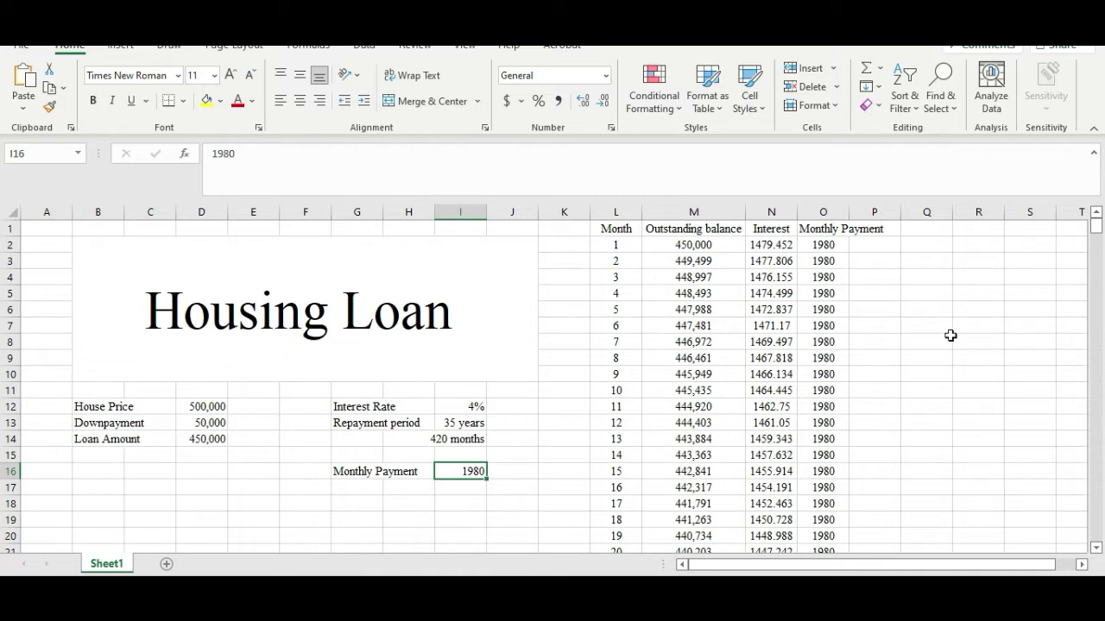
- Examine the first month's interest formula in N2, checking its balance reference, interest rate and day fraction without changing it
left_click(769, 247)
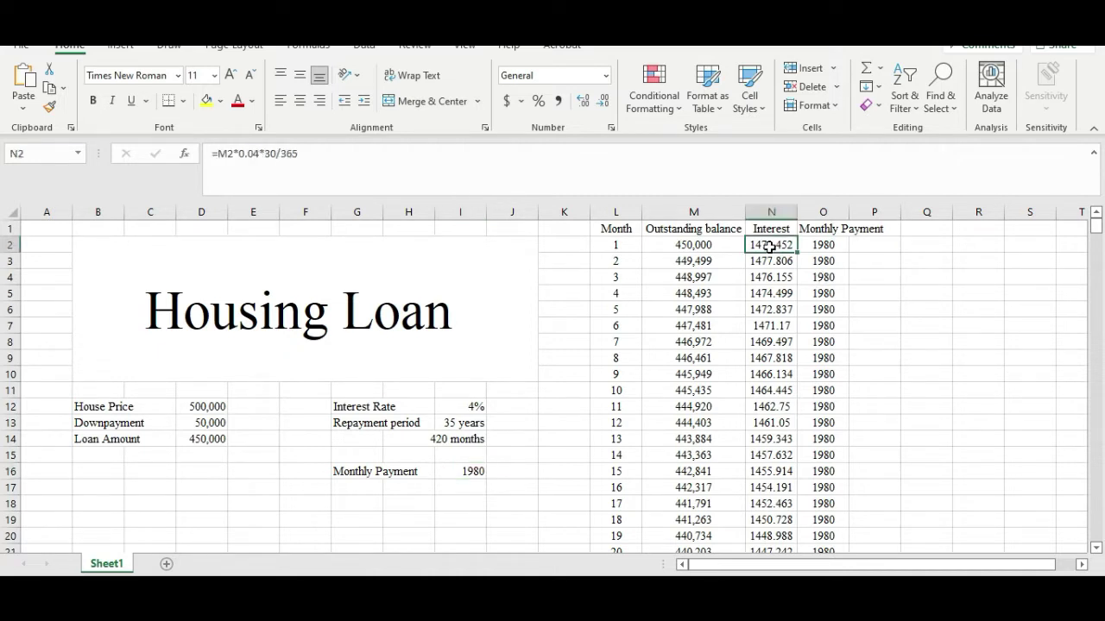
double_click(771, 247)
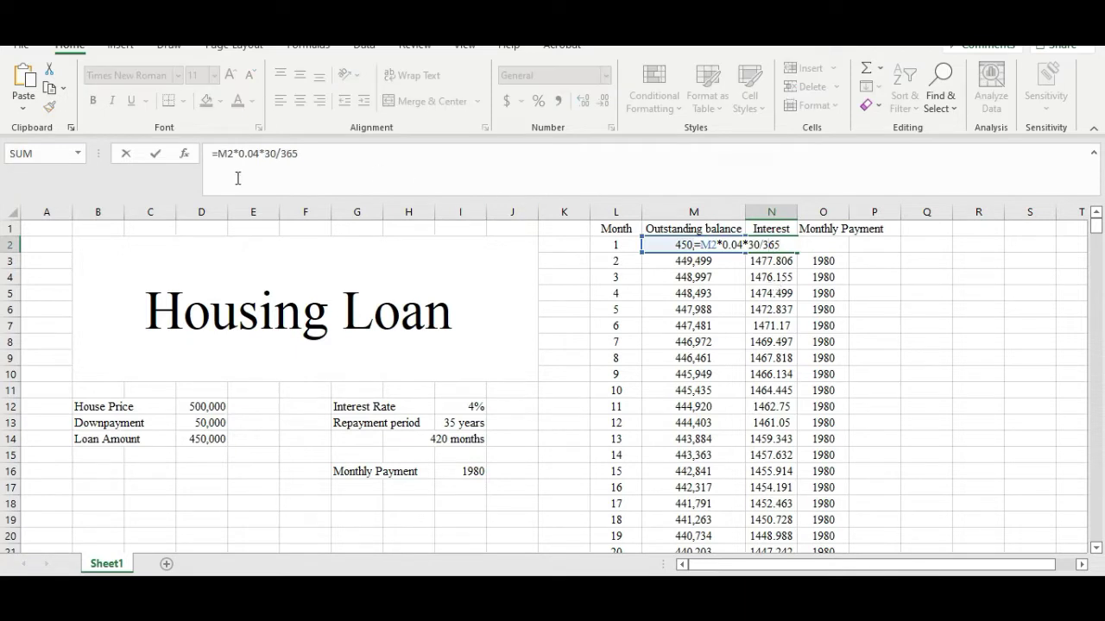
left_click_drag(218, 153, 235, 153)
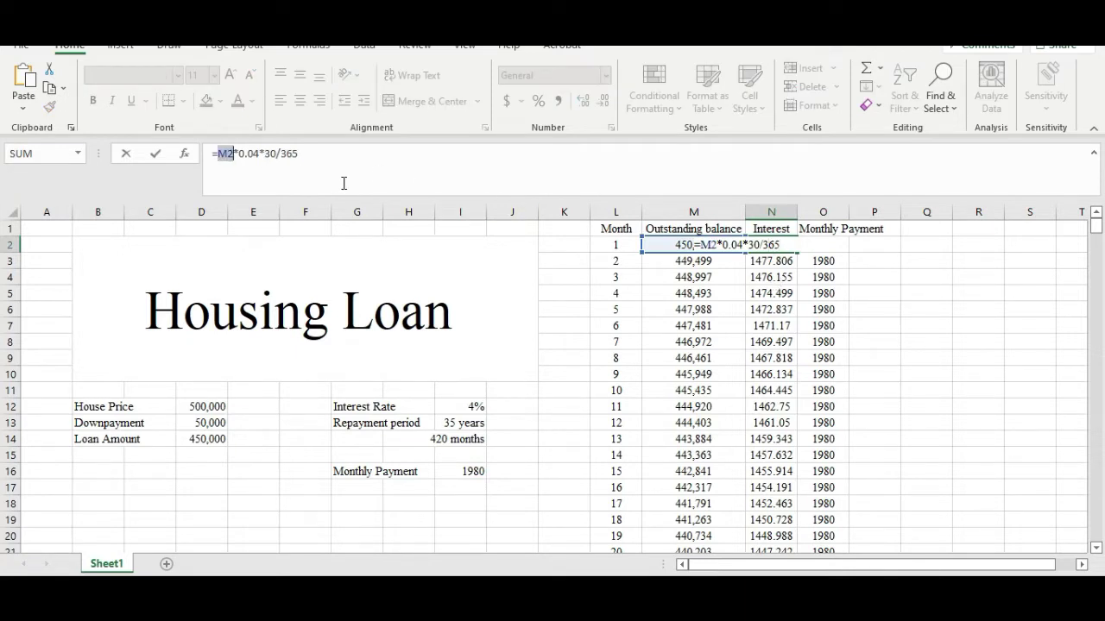
key("Escape")
key("Left")
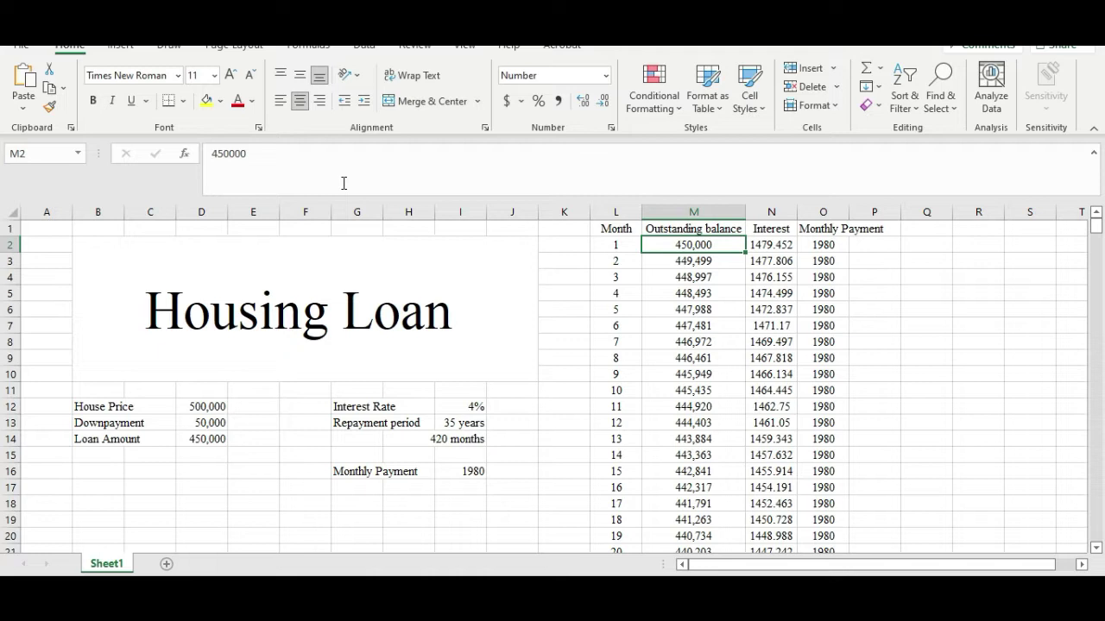
key("Right")
left_click(233, 152)
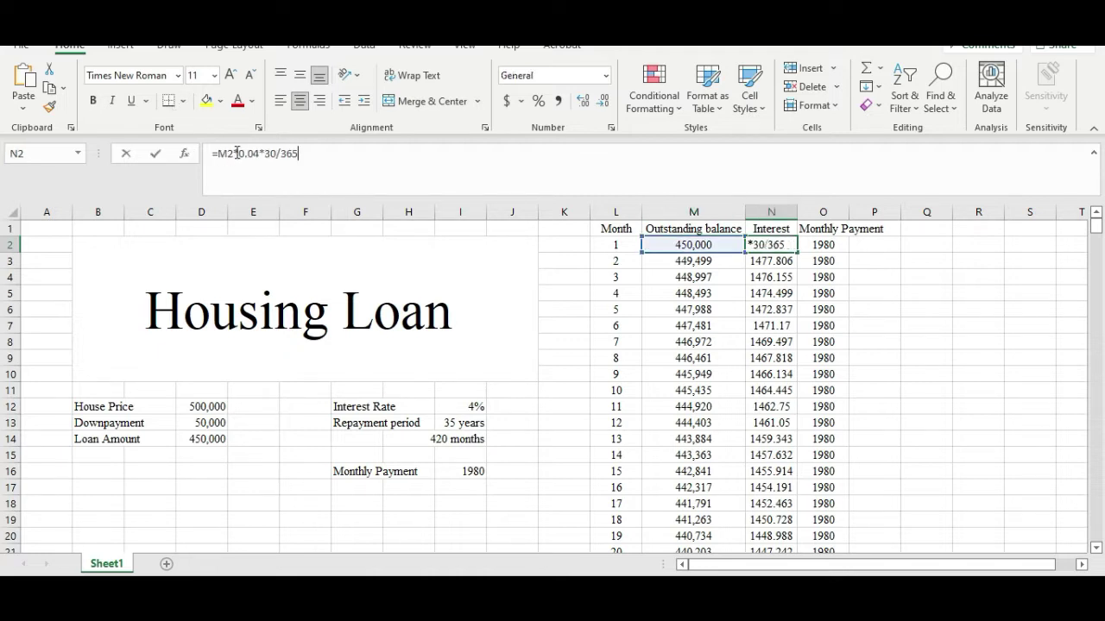
left_click_drag(239, 152, 260, 153)
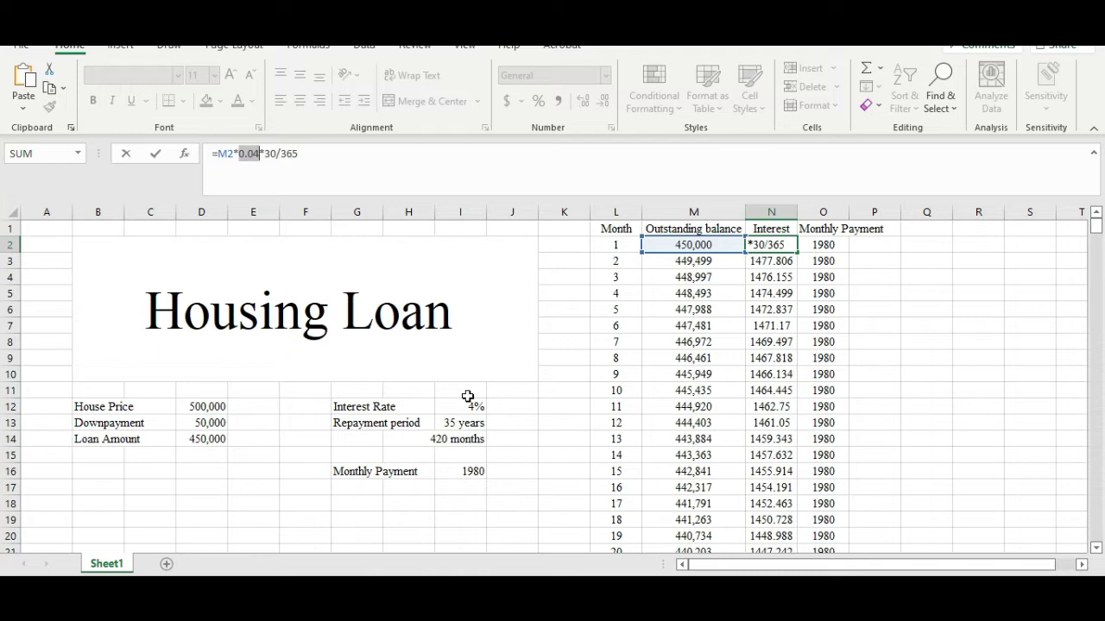
left_click(309, 154)
left_click_drag(309, 155, 264, 155)
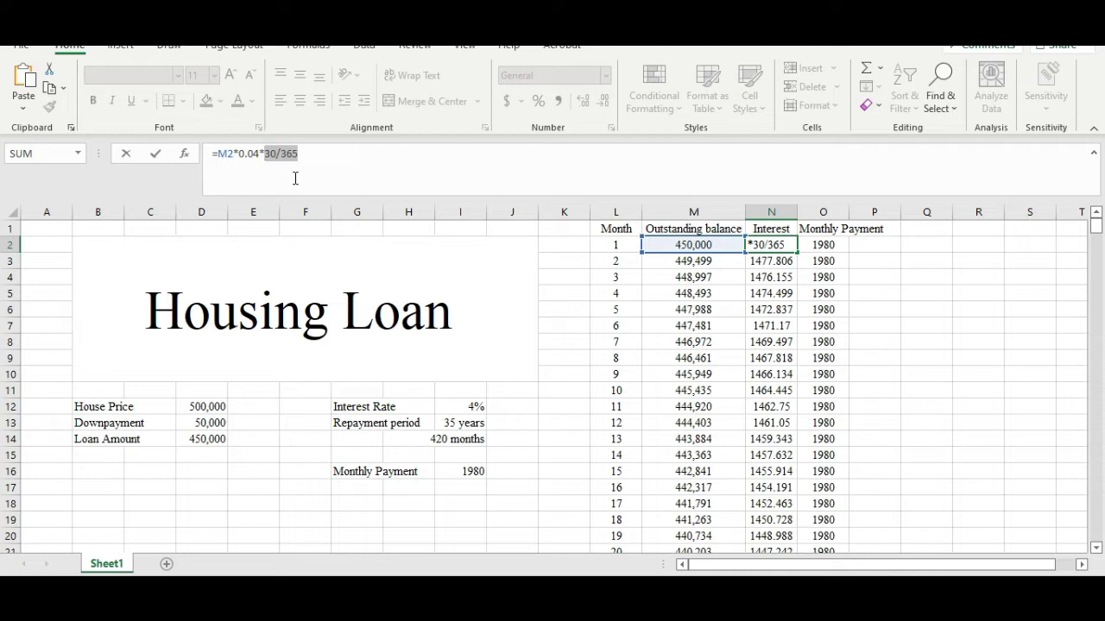
key("Return")
key("Up")
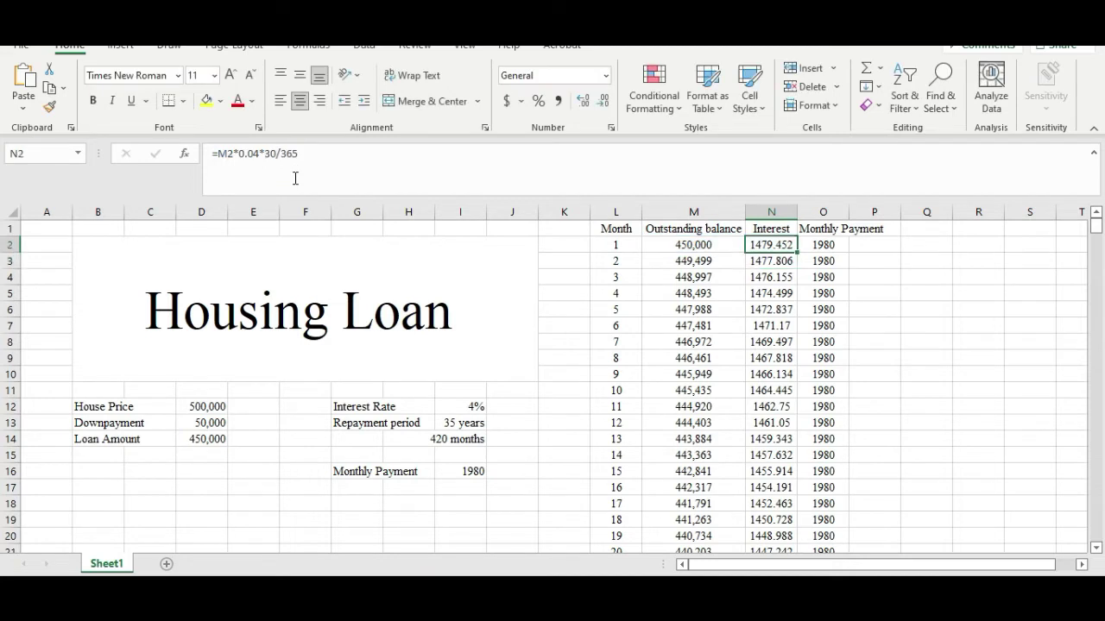
- Check the first month's payment formula in O2 and the outstanding balance in the schedule's last month
key("Right")
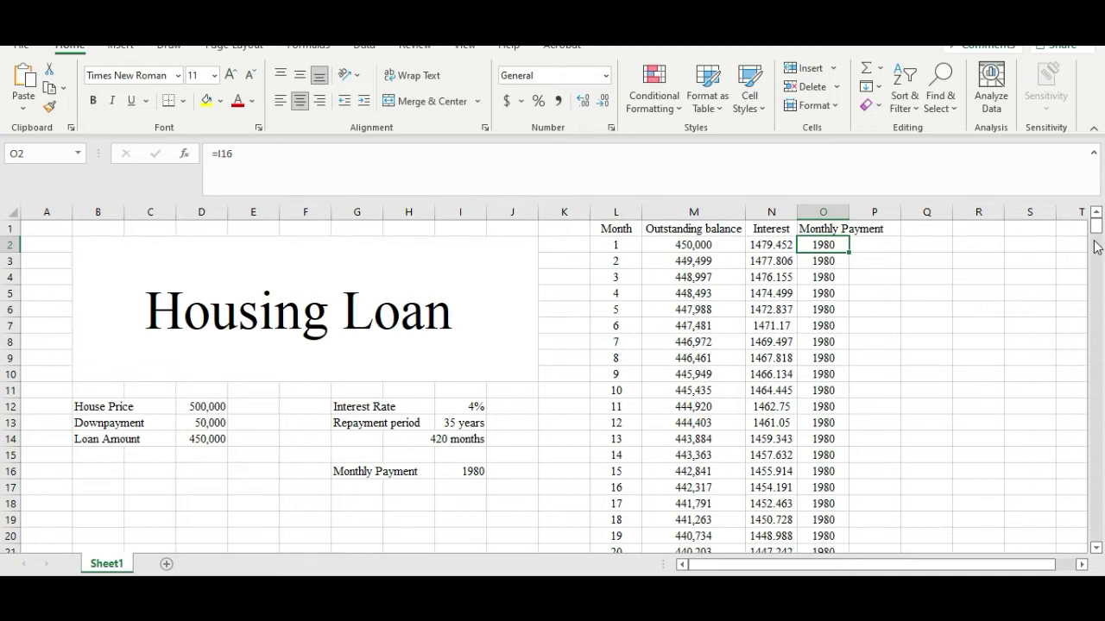
left_click_drag(1096, 226, 992, 506)
left_click(695, 447)
left_click(616, 446)
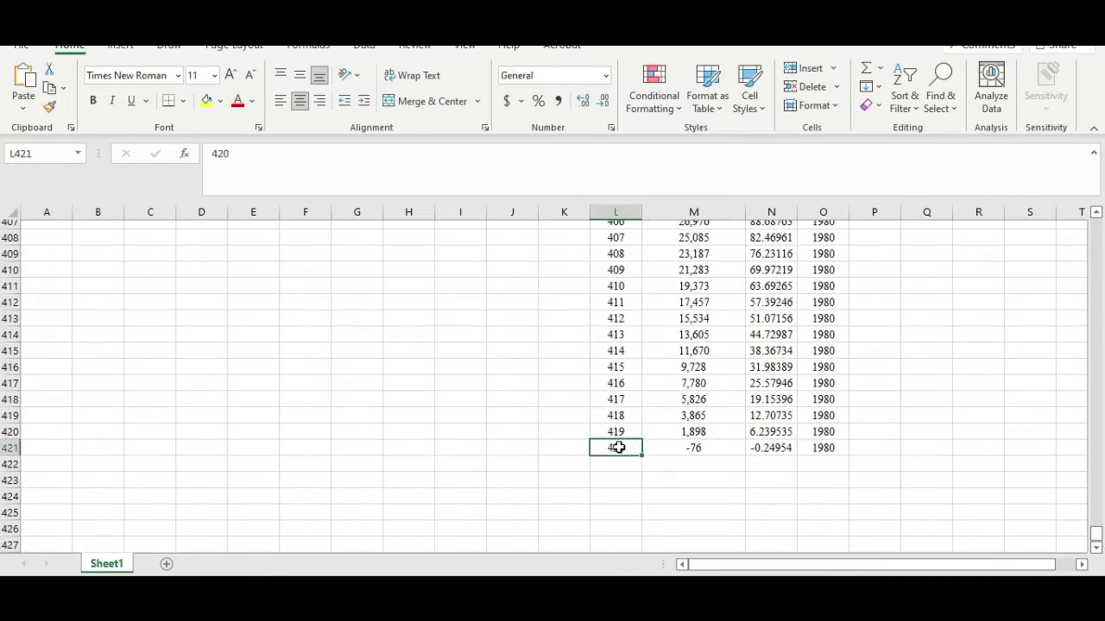
left_click(699, 449)
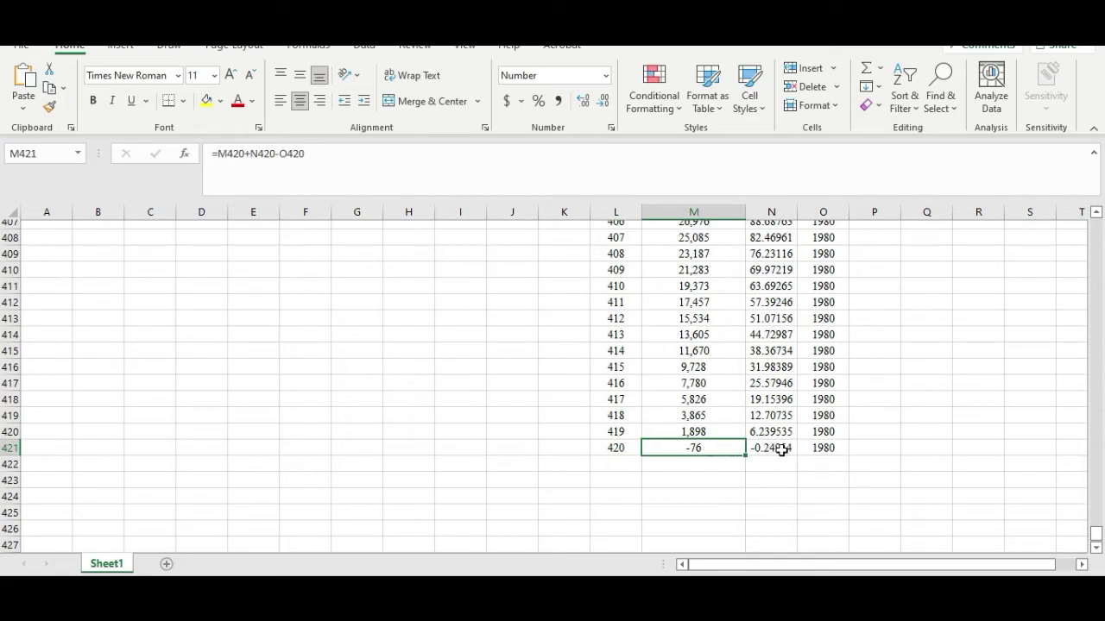
- Set the Monthly Payment in I16 to 2000
left_click_drag(1097, 538, 1101, 222)
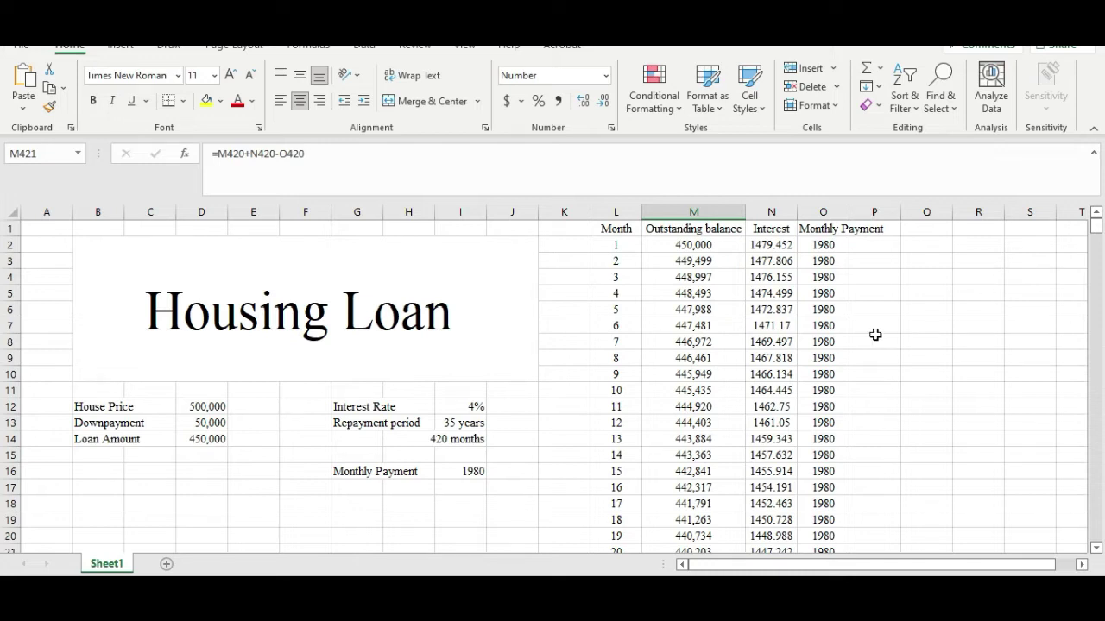
left_click(471, 472)
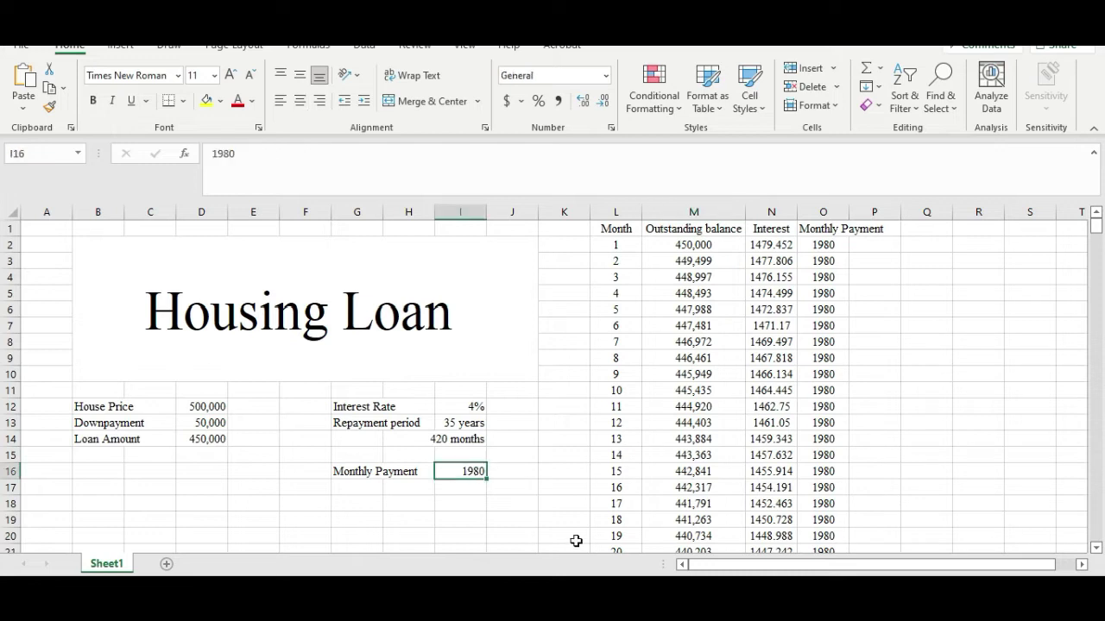
type("2000")
key("Return")
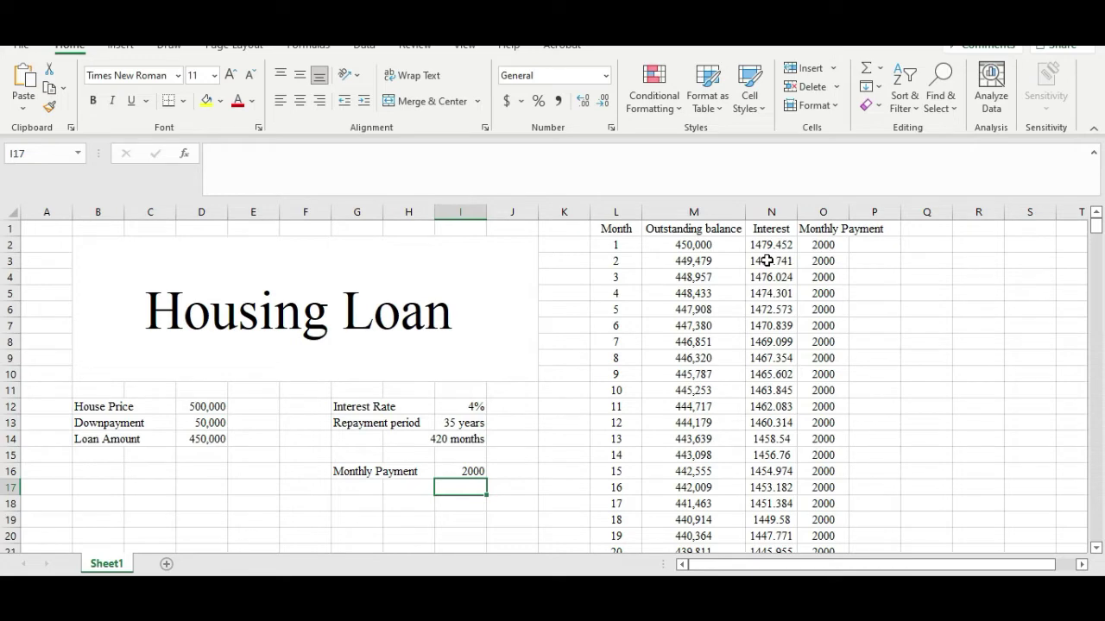
- Look near the end of the schedule for the month in which the outstanding balance first turns negative
left_click_drag(1095, 227, 1098, 542)
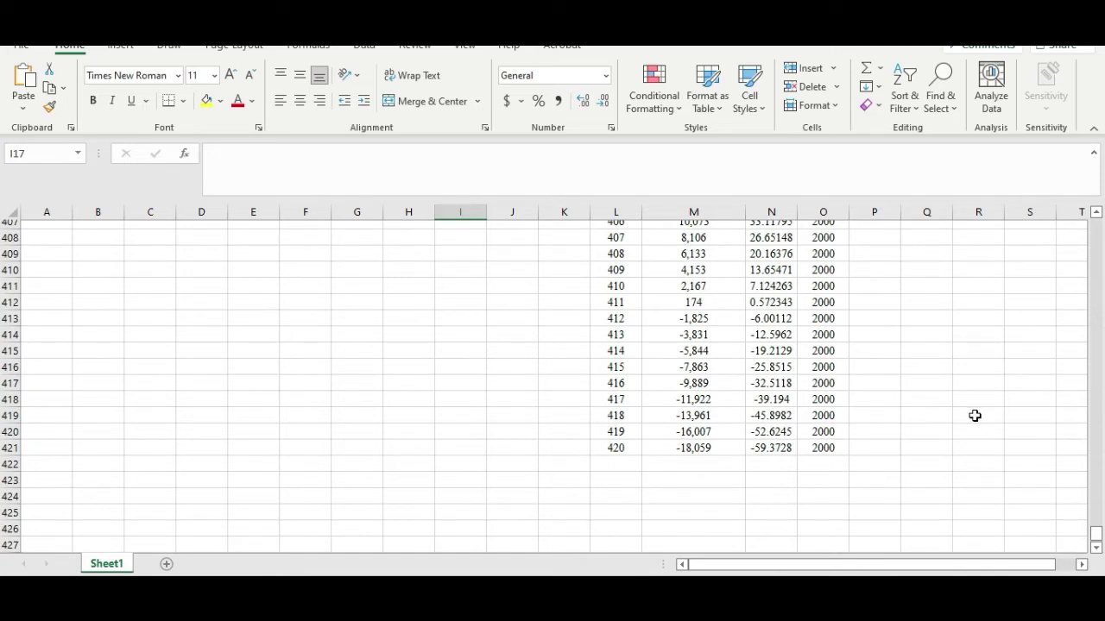
left_click(691, 317)
left_click(612, 318)
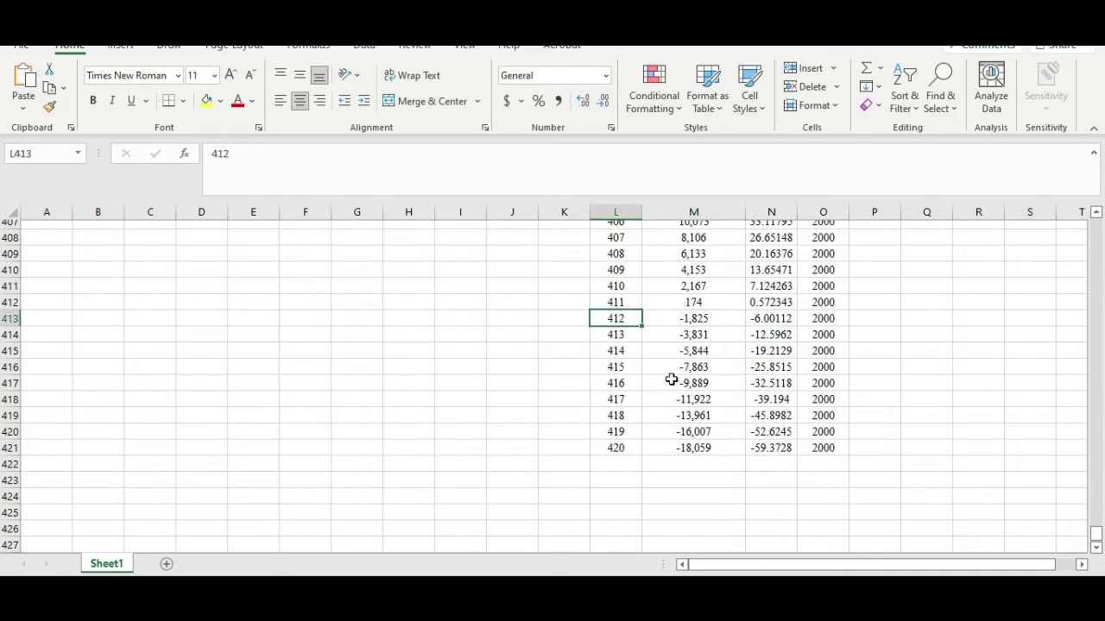
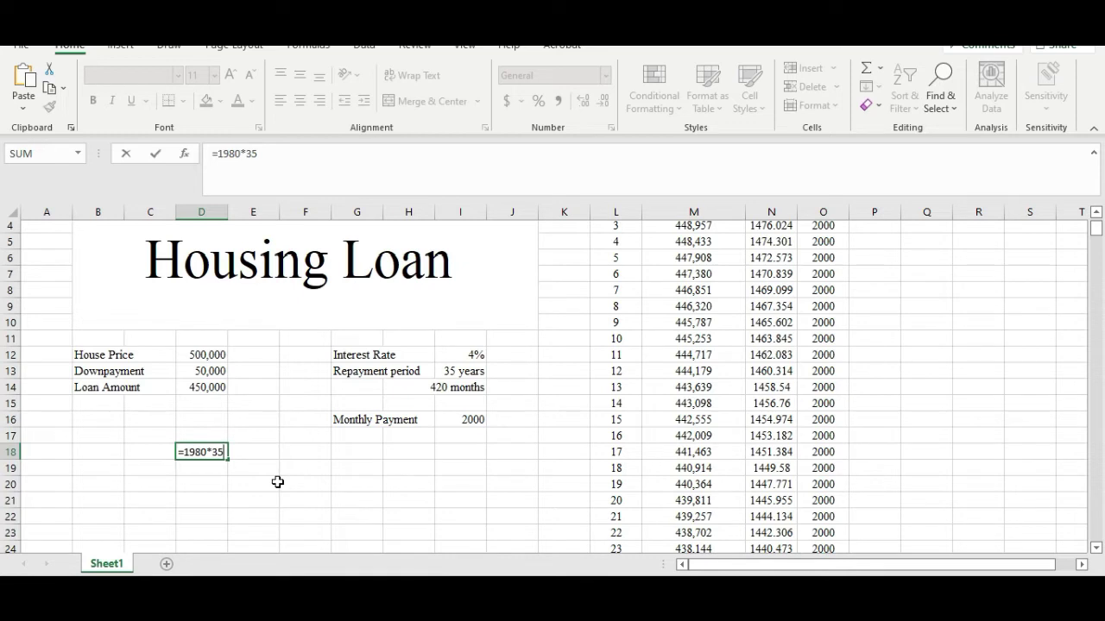
- Correct the multiplier in D18 so that the formula reads =1980*420
key("BackSpace")
key("BackSpace")
type("420")
key("Return")
- Enter the monthly payment 1980 in B18 as the label for the total in D18
key("Up")
key("Left")
key("Left")
key("Right")
key("Right")
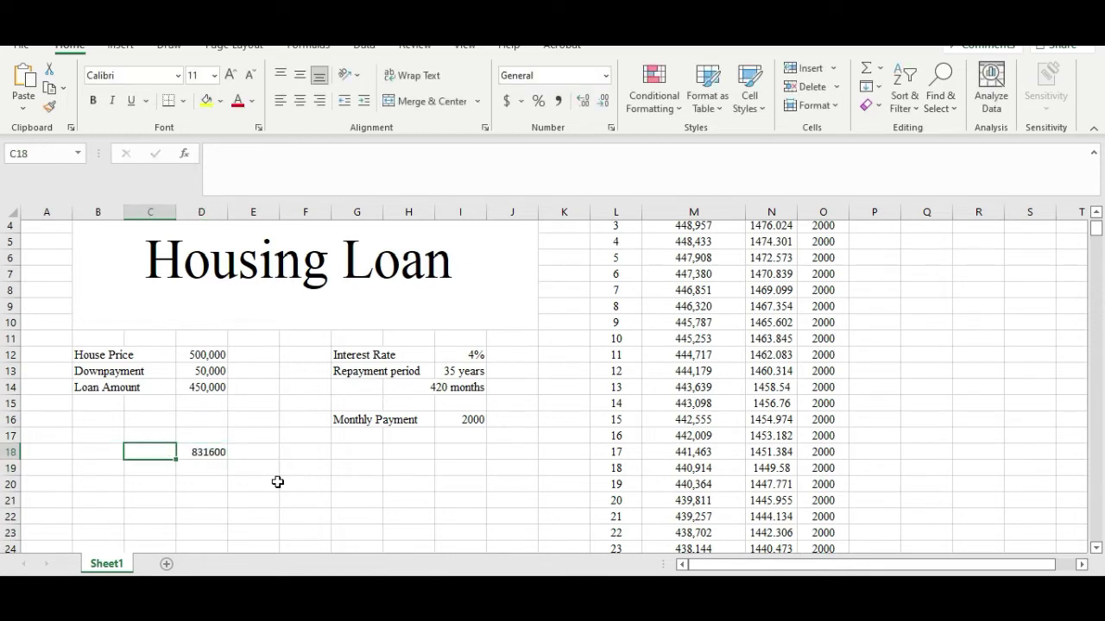
key("Left")
key("Left")
type("1980")
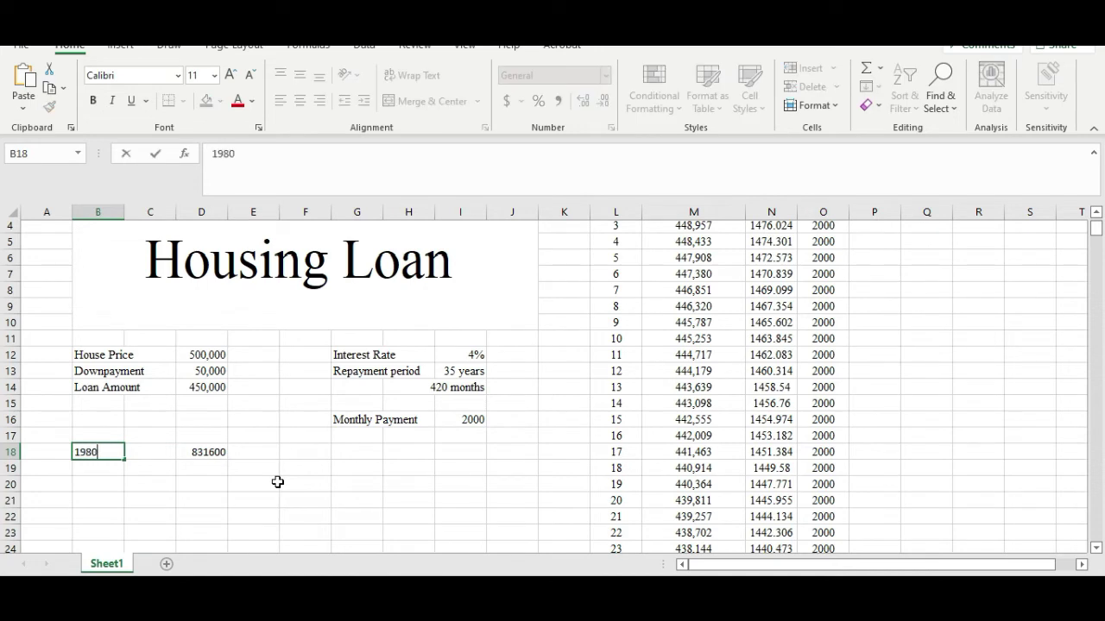
key("Return")
- Add the heading "Total amount payable" in D17, above the calculated total
key("Up")
key("Right")
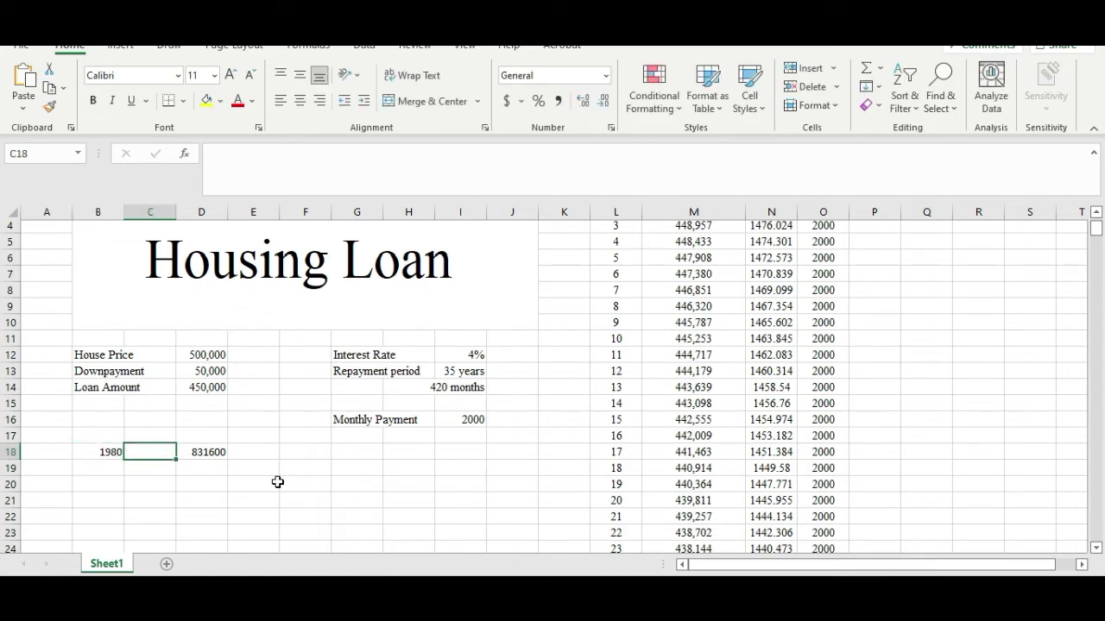
key("Right")
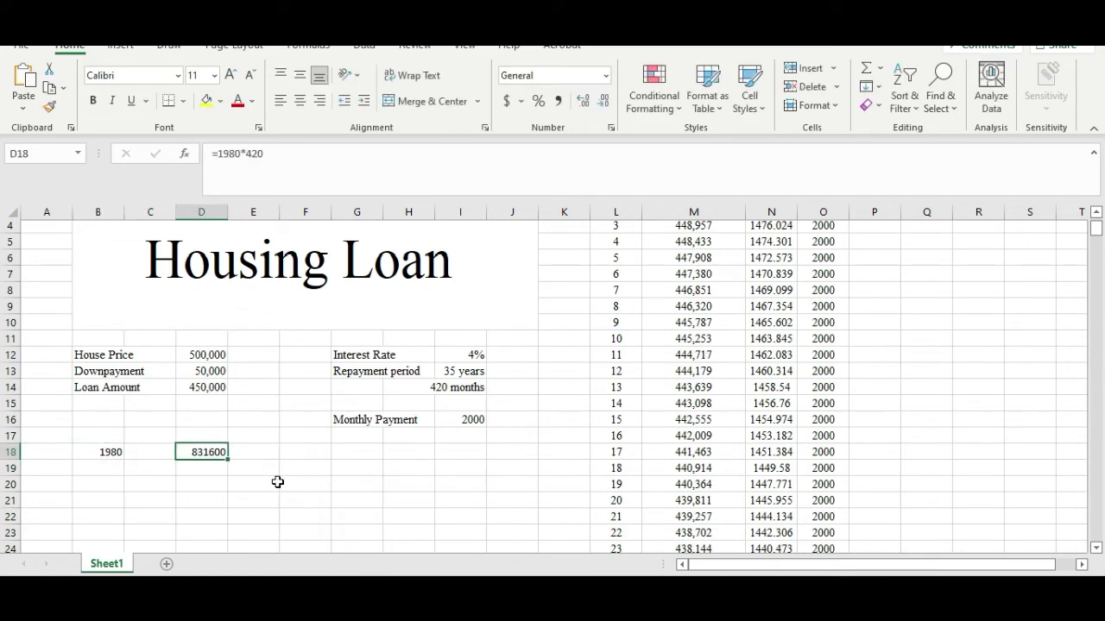
key("Up")
type("Total a")
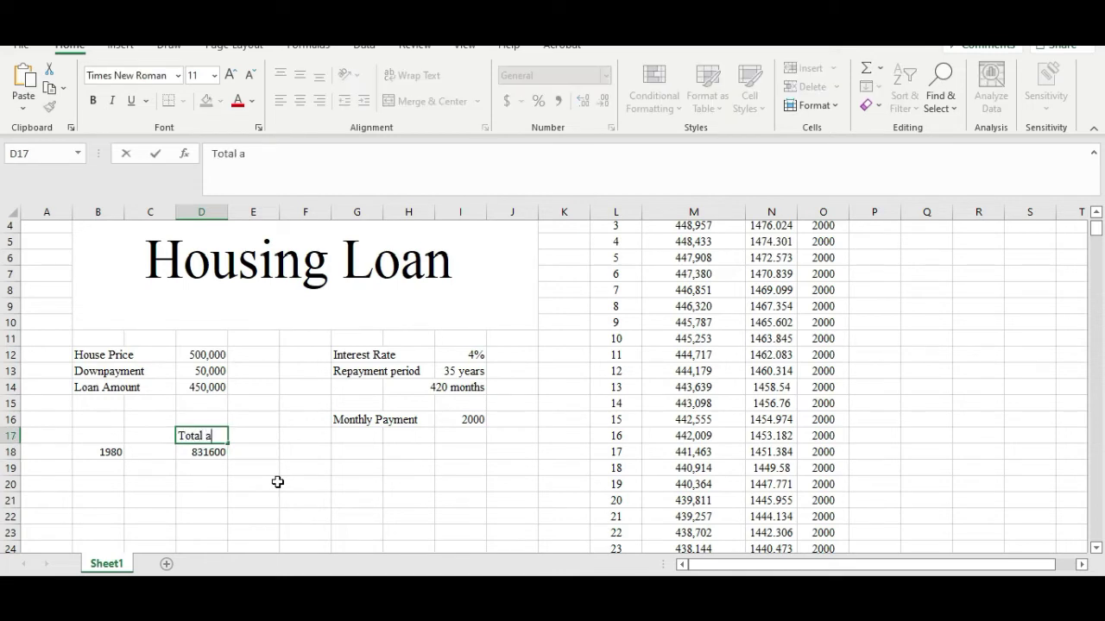
type("mount payab")
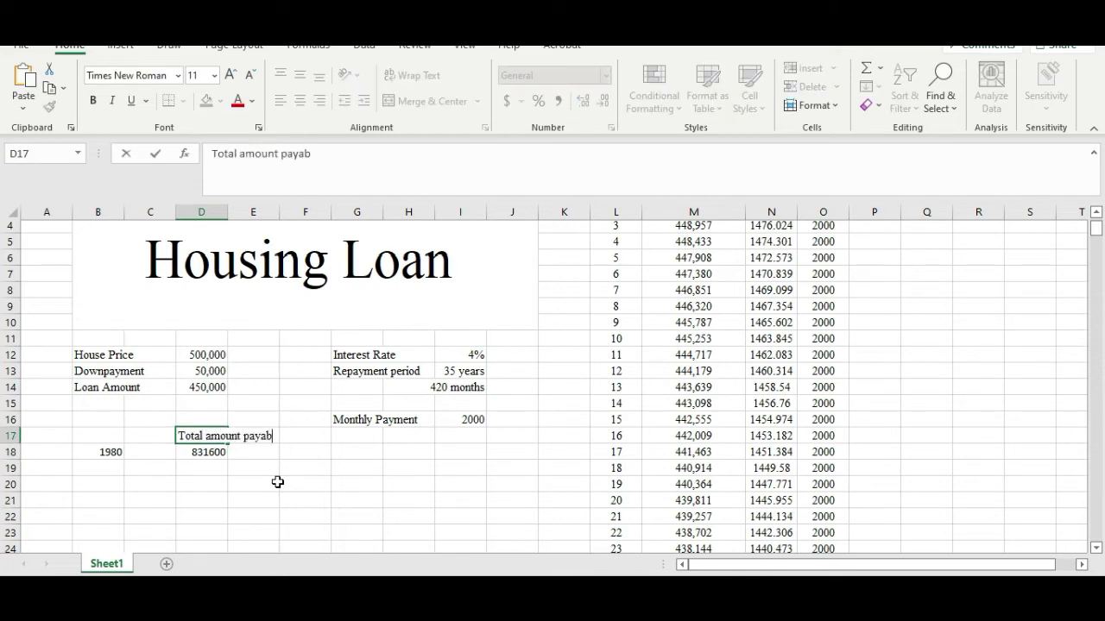
type("le")
key("Return")
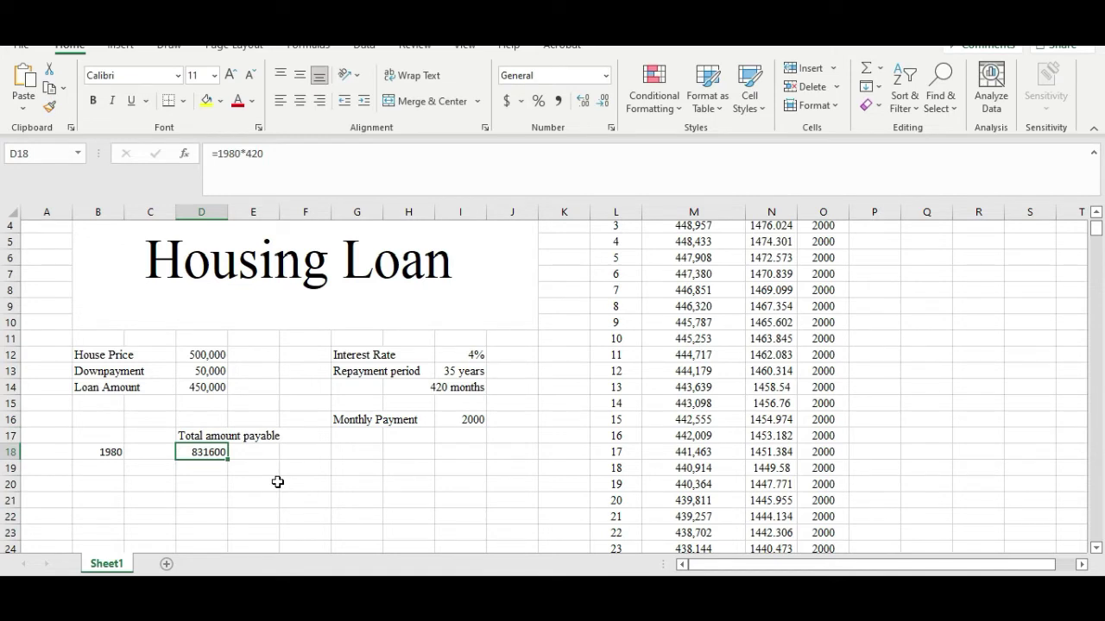
- Enter 2000 in B19 as the second monthly payment option, below 1980
key("Down")
key("Left")
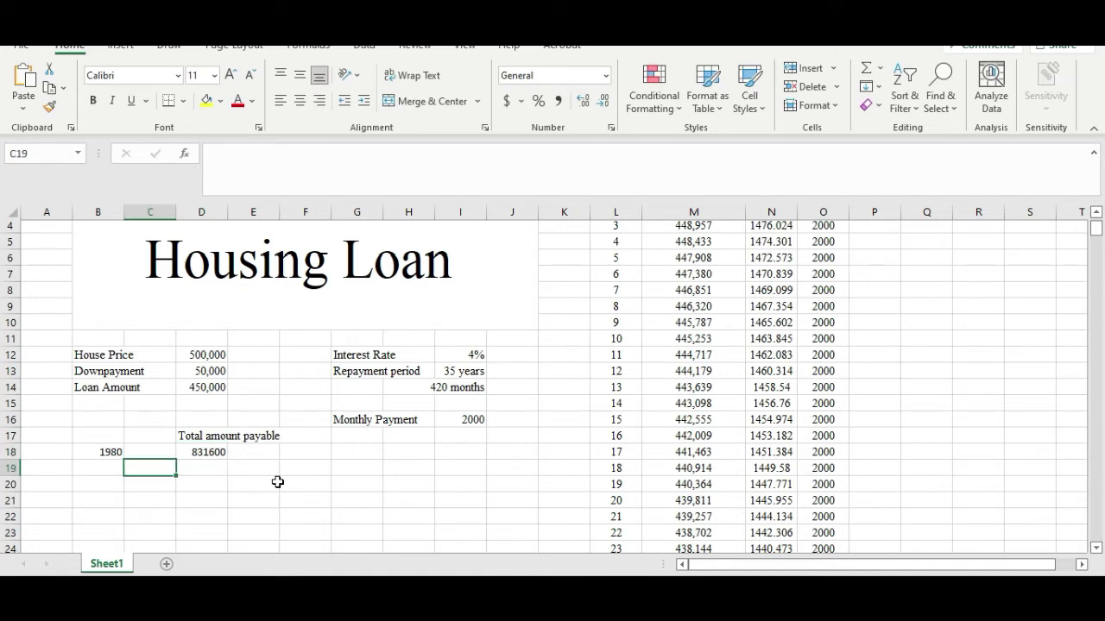
key("Left")
type("2000")
key("Return")
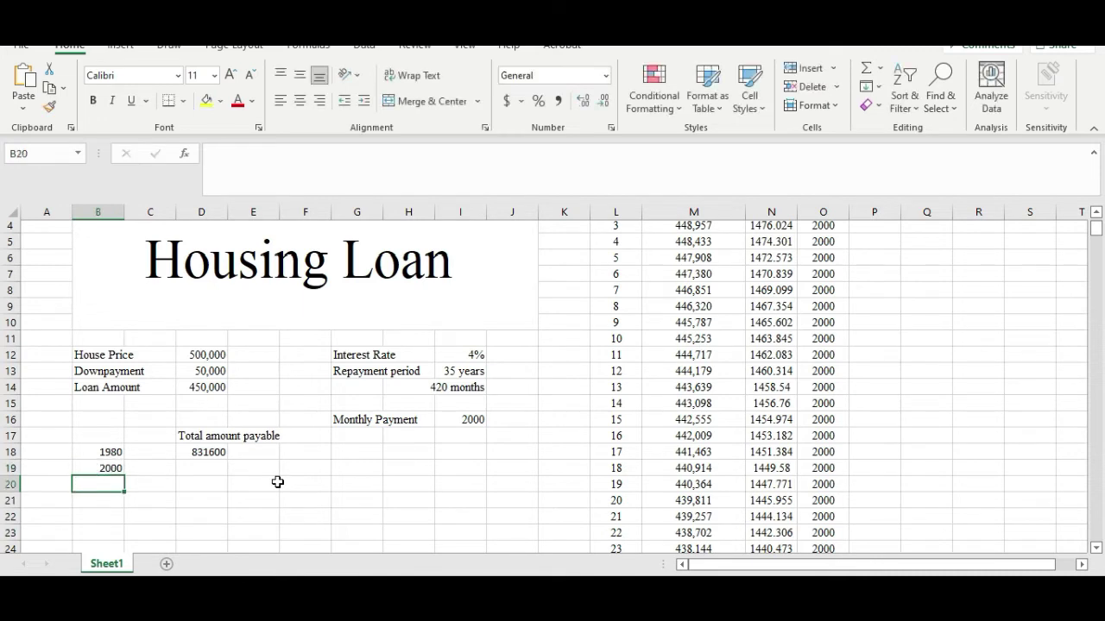
- Calculate the total payable for the second payment option in D19 with the formula =B19*412
key("Up")
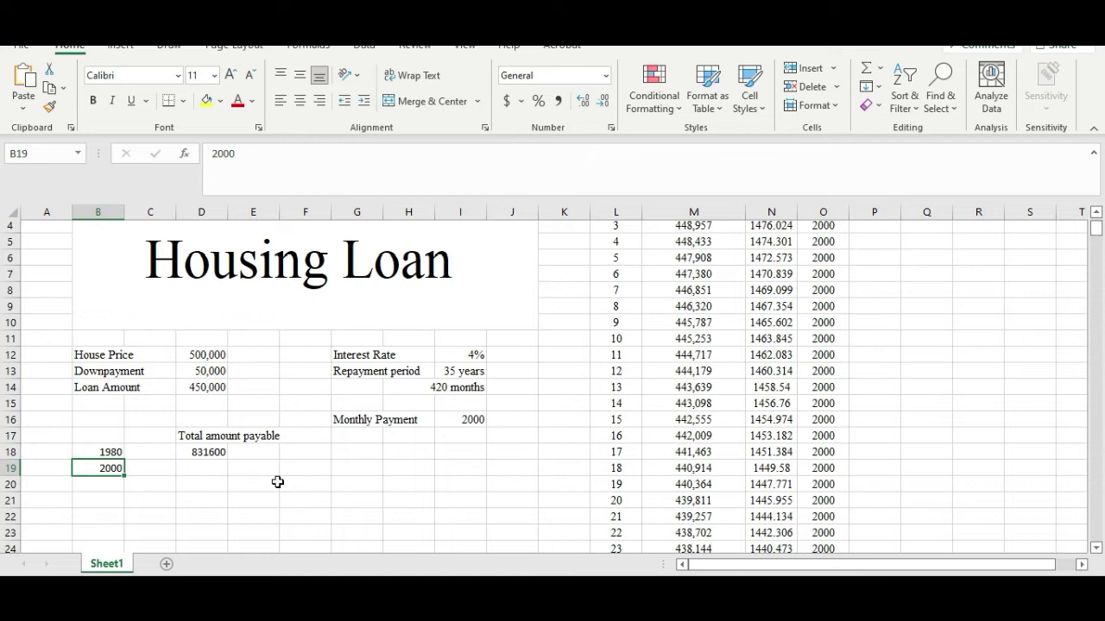
key("Right")
key("Right")
type("=")
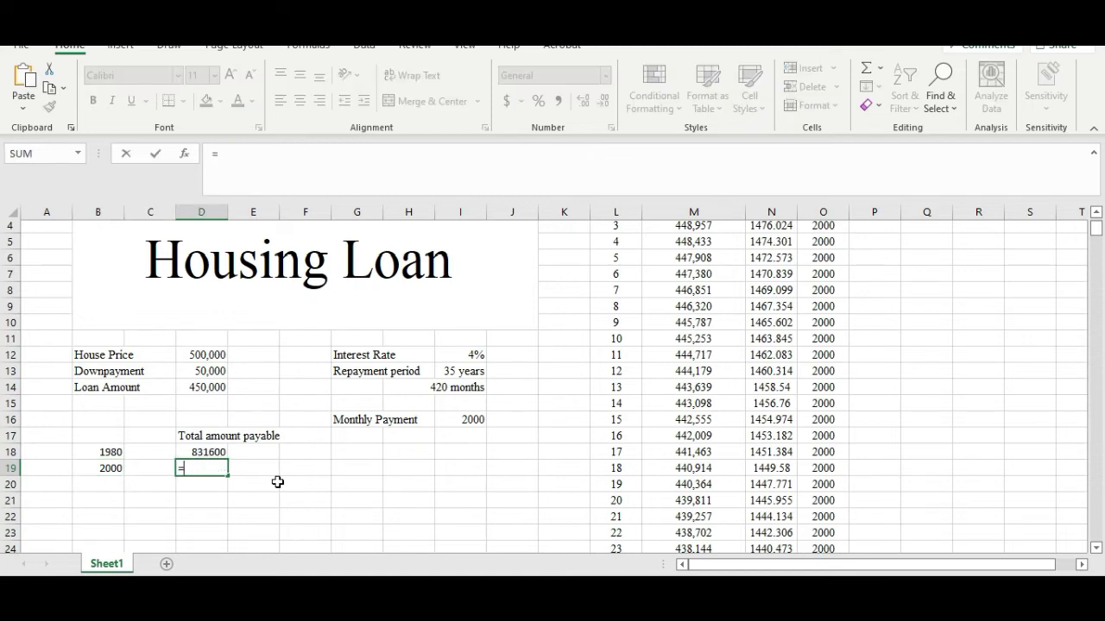
key("Left")
key("Left")
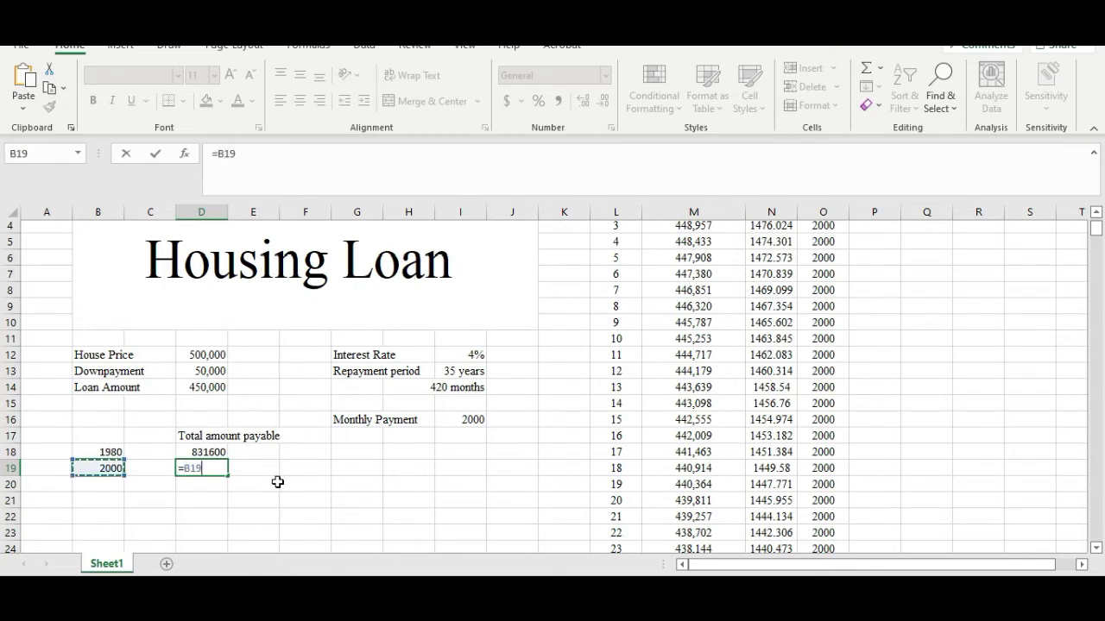
type("*412")
key("Return")
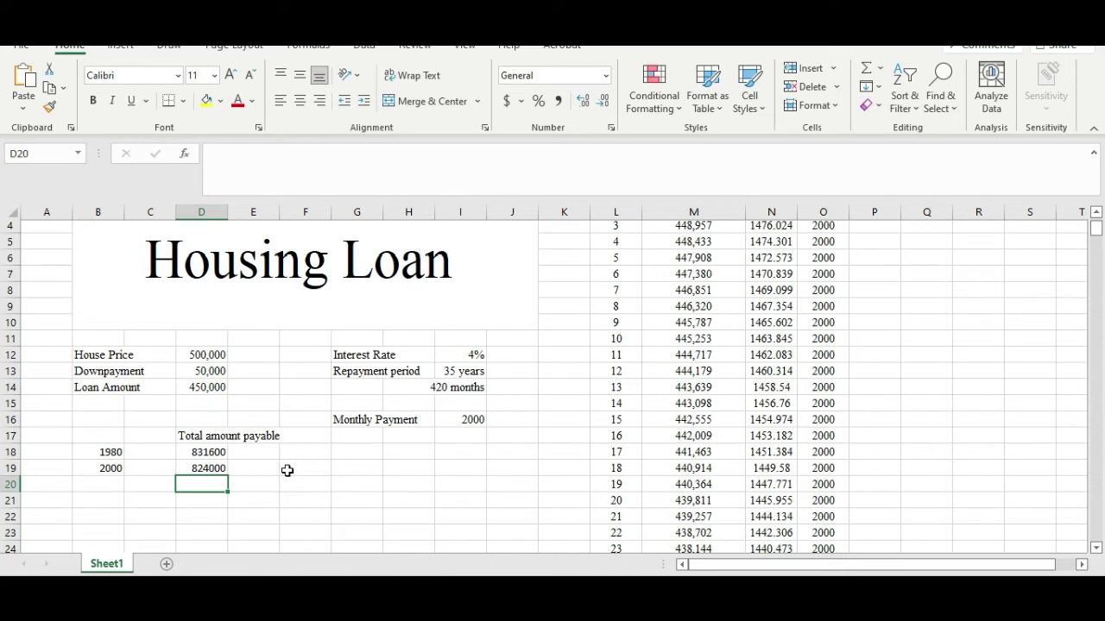
- Set the Monthly Payment in I16 to 2500 to recalculate the repayment schedule
left_click(448, 418)
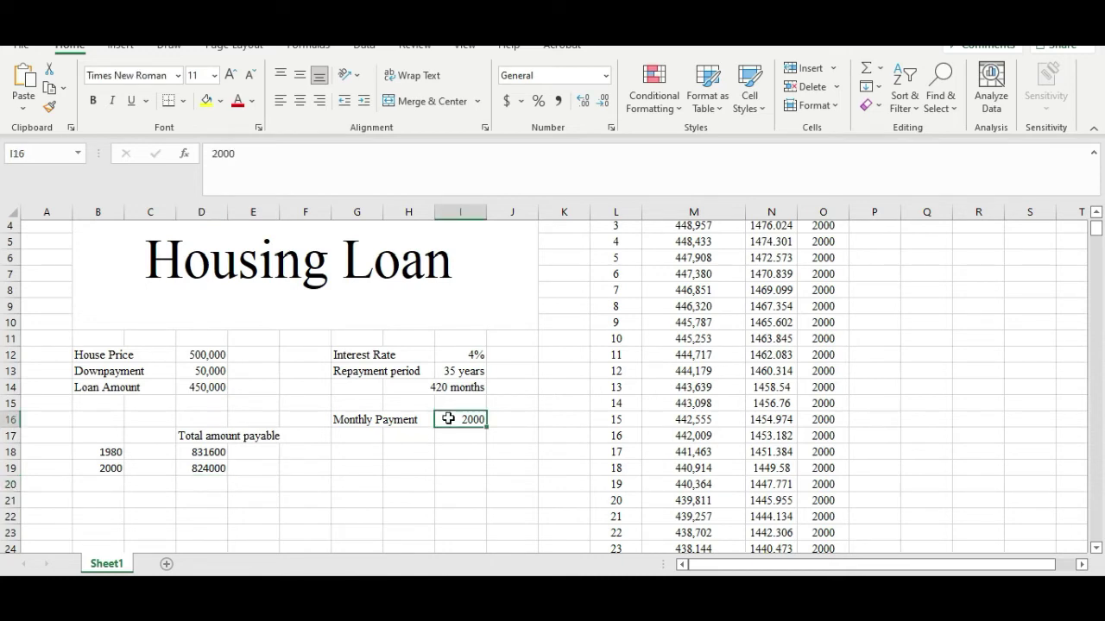
type("2500")
key("Return")
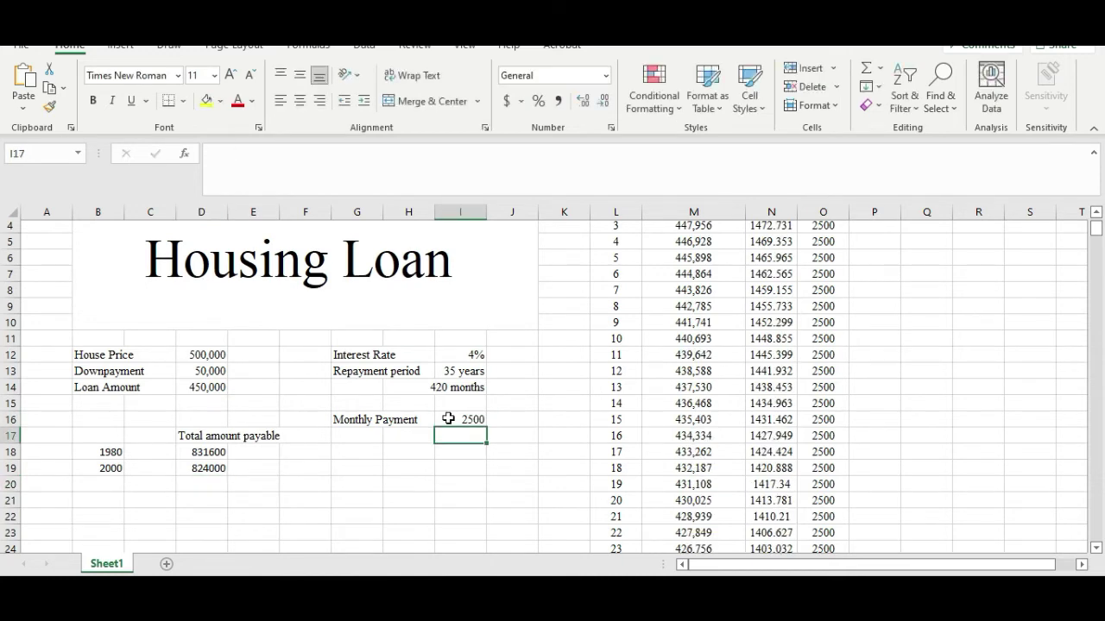
- Enter 2500 in B20 as the third monthly payment option, below 2000
scroll(707, 315, "up", 1)
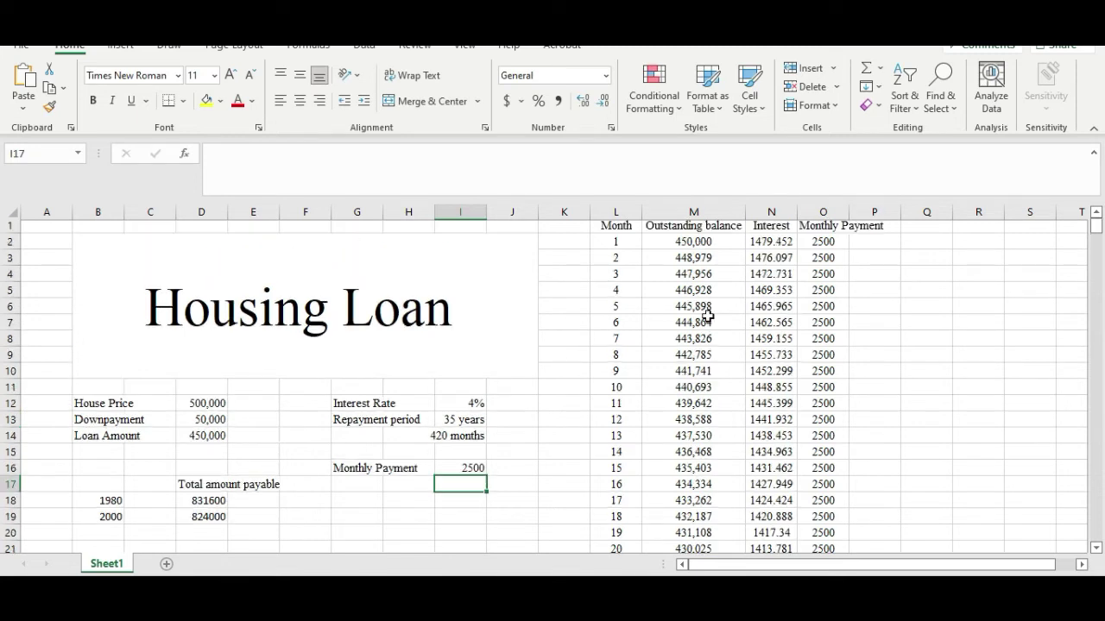
left_click(101, 532)
type("2500")
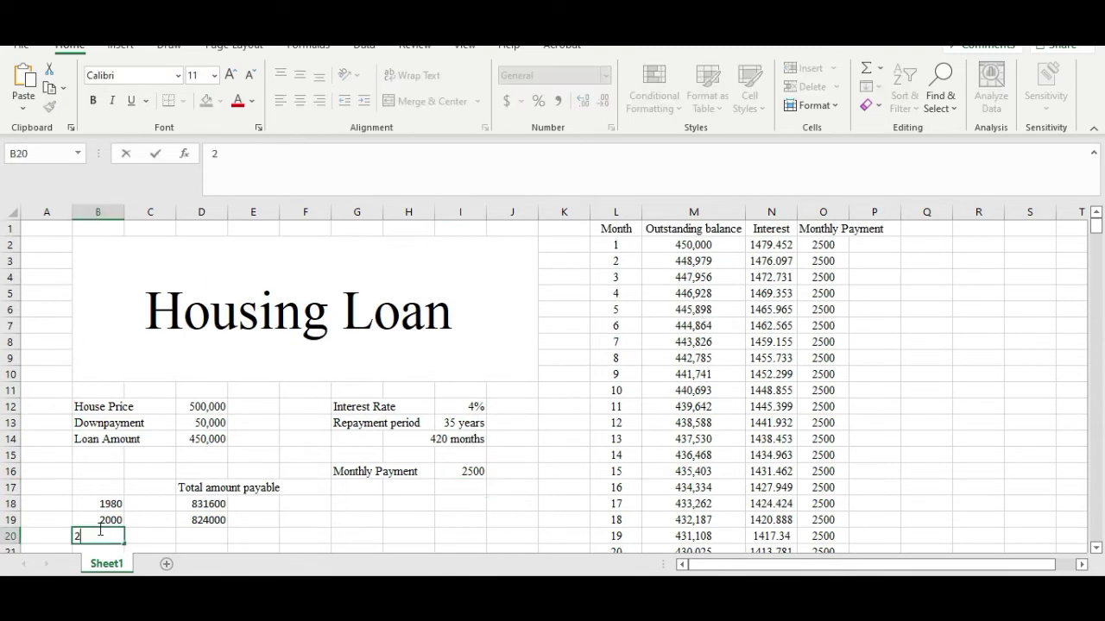
key("Return")
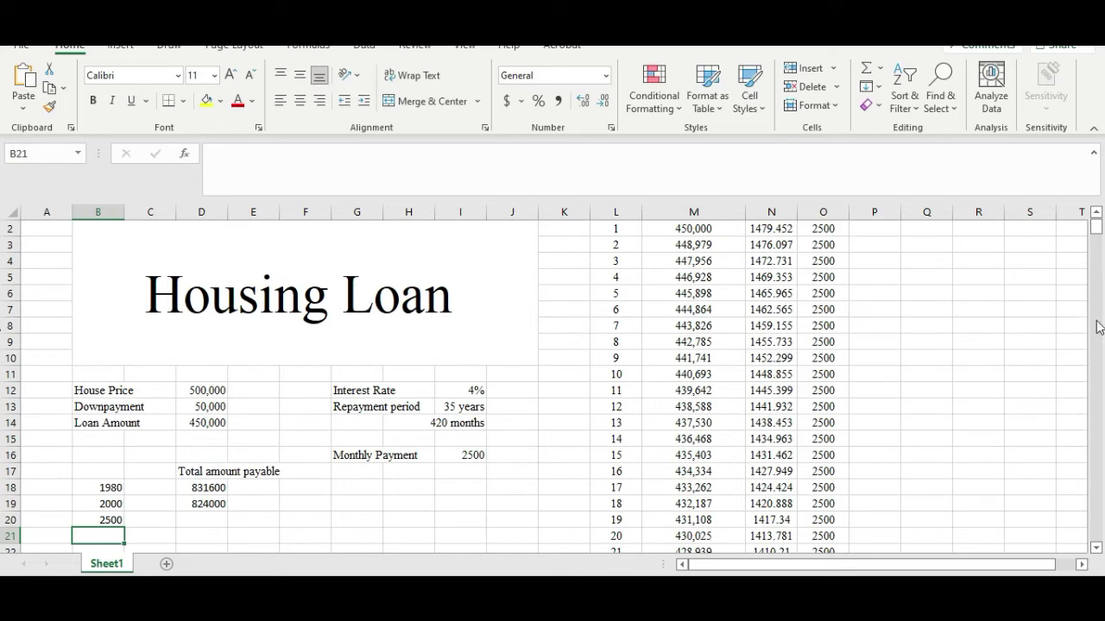
- Find the month when the outstanding balance drops below zero, and calculate the third option's total payable in D20 with =B20*274
left_click_drag(1095, 229, 1084, 489)
scroll(737, 318, "up", 9)
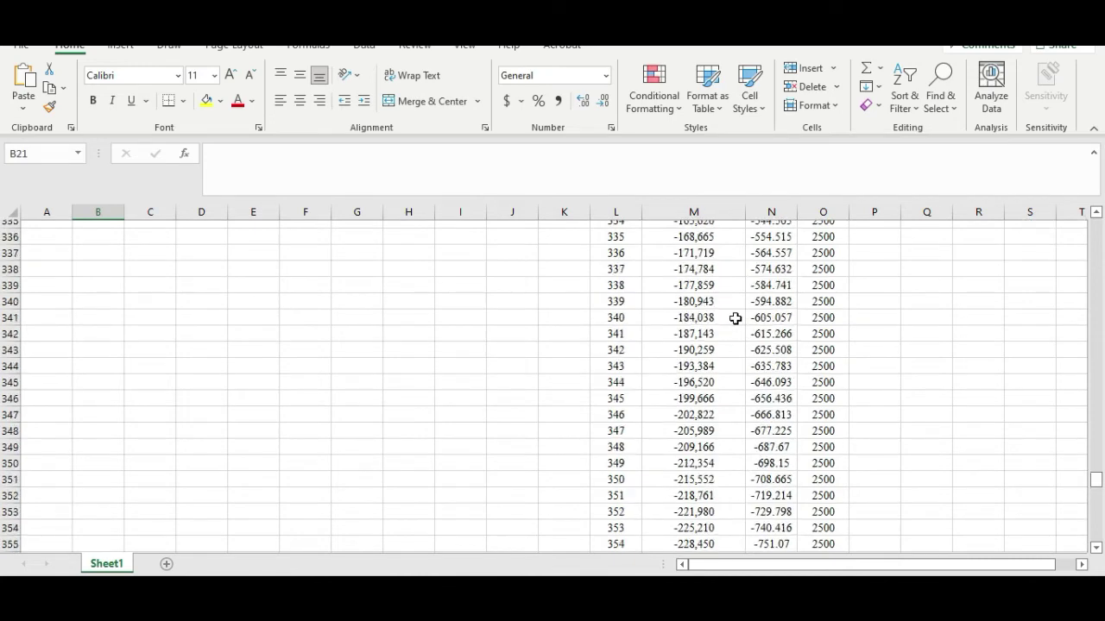
scroll(751, 318, "up", 17)
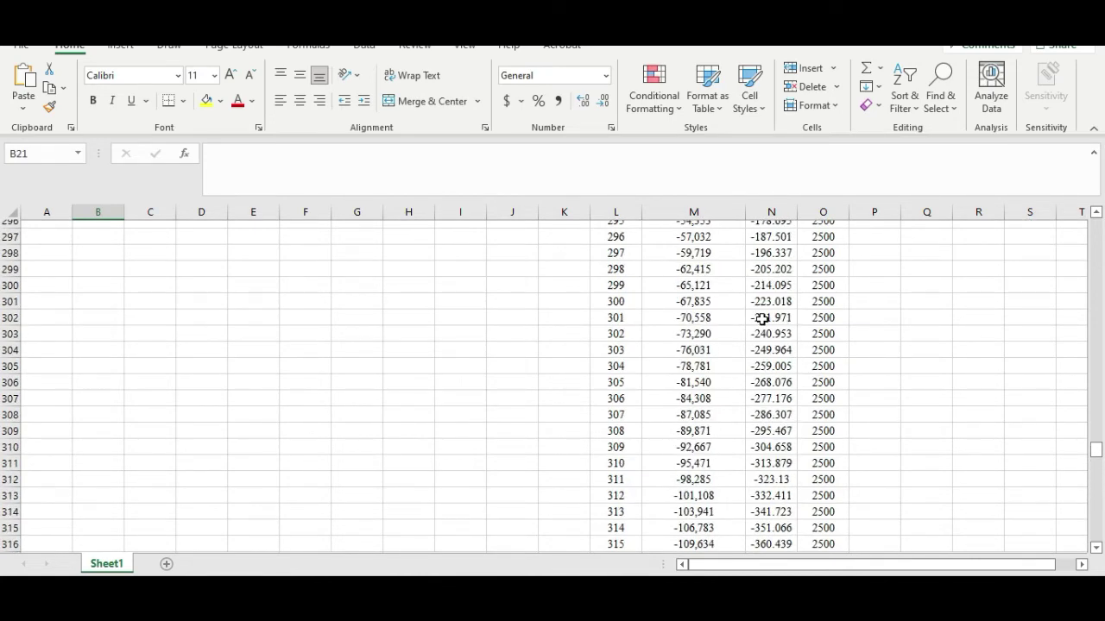
scroll(763, 318, "down", 1)
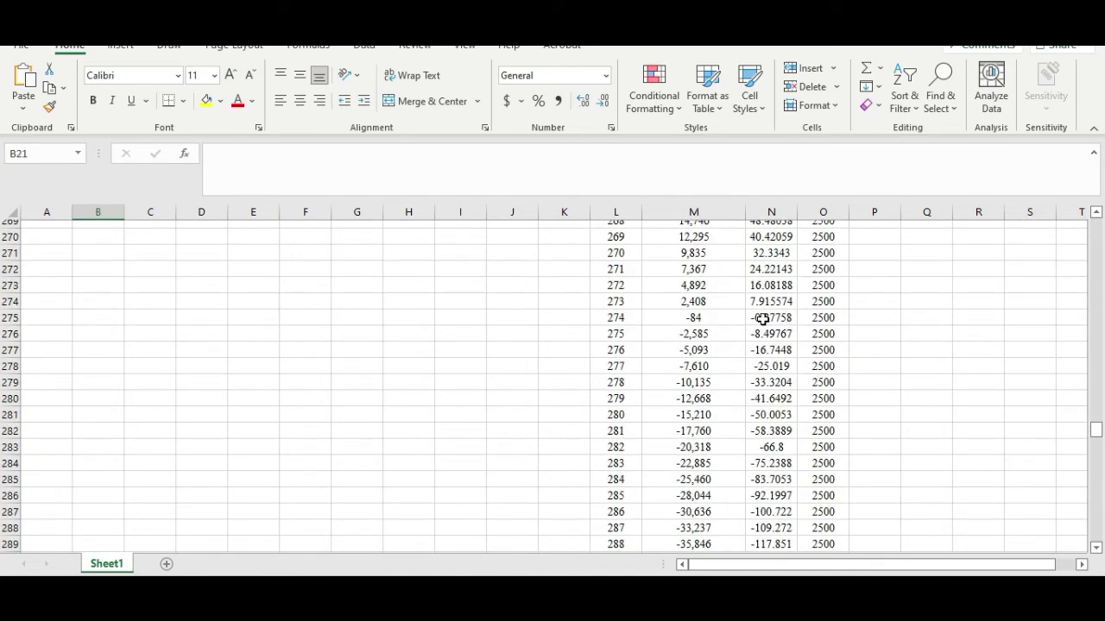
left_click(631, 319)
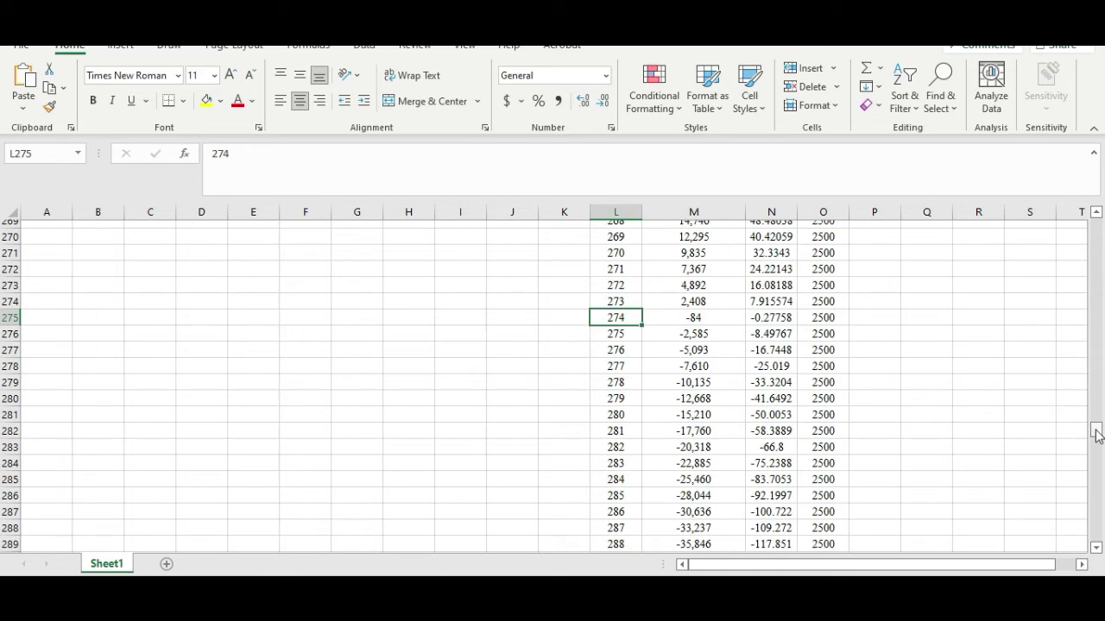
left_click_drag(1096, 433, 1096, 226)
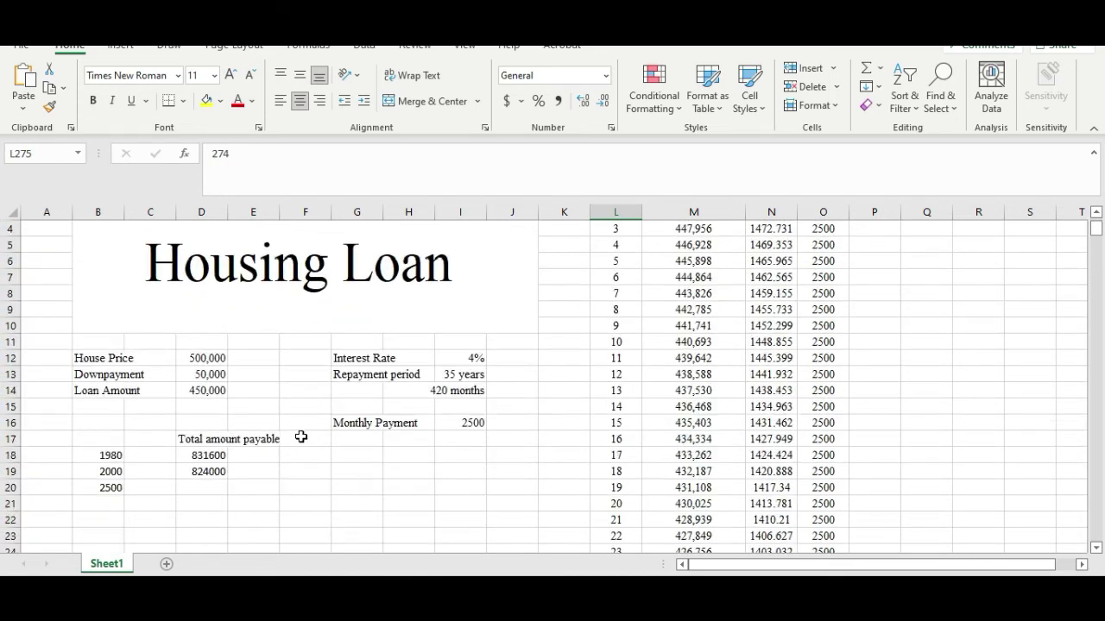
left_click(215, 488)
type("=")
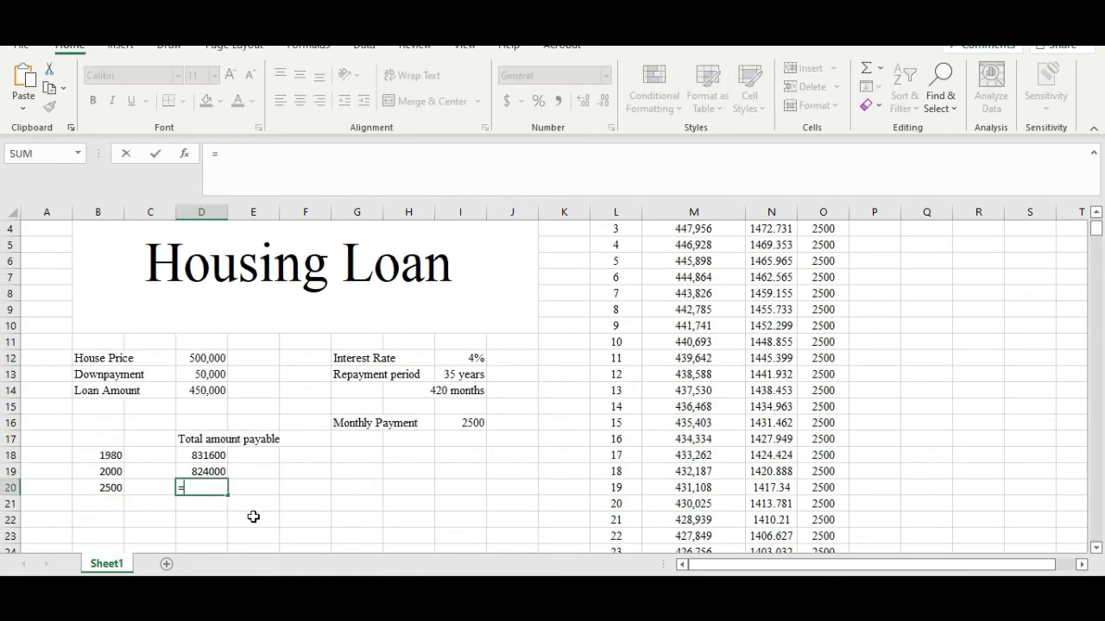
key("Left")
key("Left")
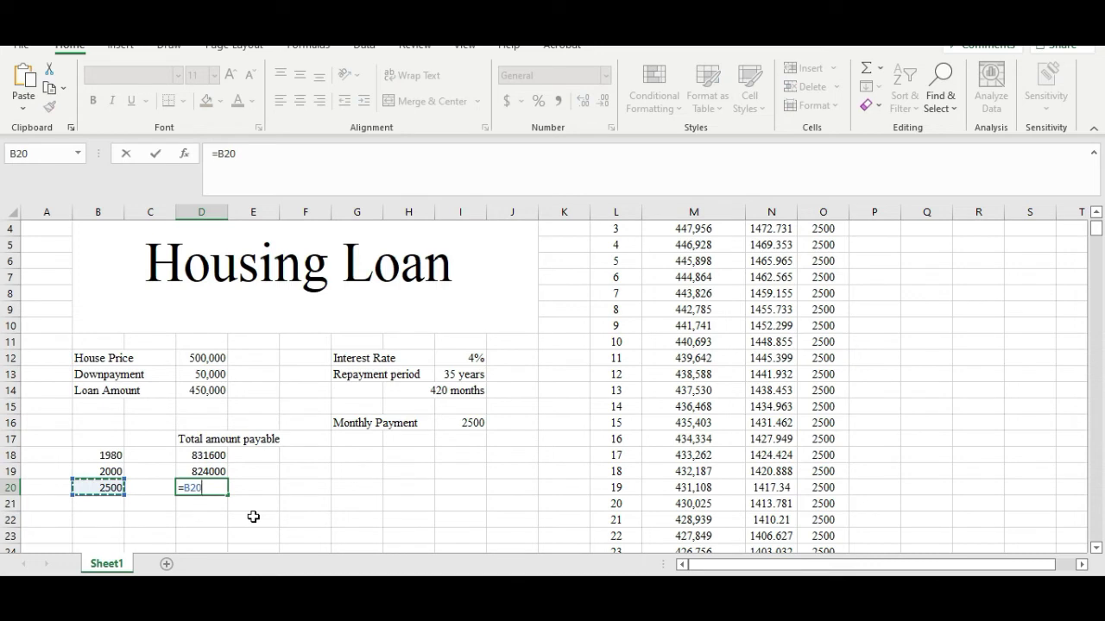
type("*274")
key("Return")
- Add the heading "Interest saving" in F17, beside the "Total amount payable" heading
key("Up")
key("Up")
key("Up")
key("Up")
key("Right")
key("Right")
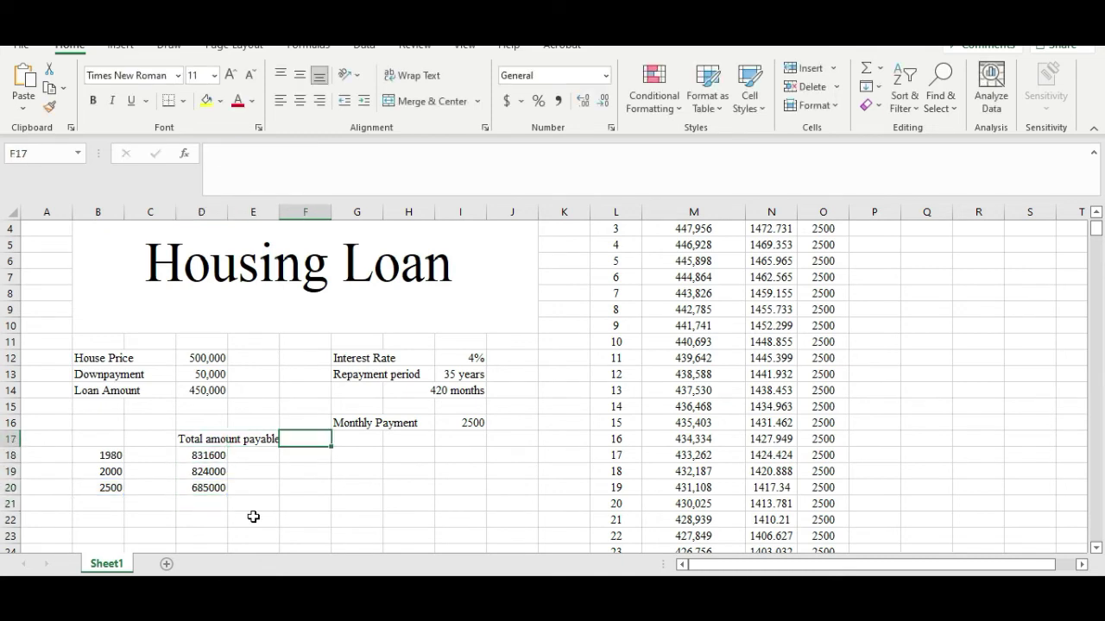
type("Interest save")
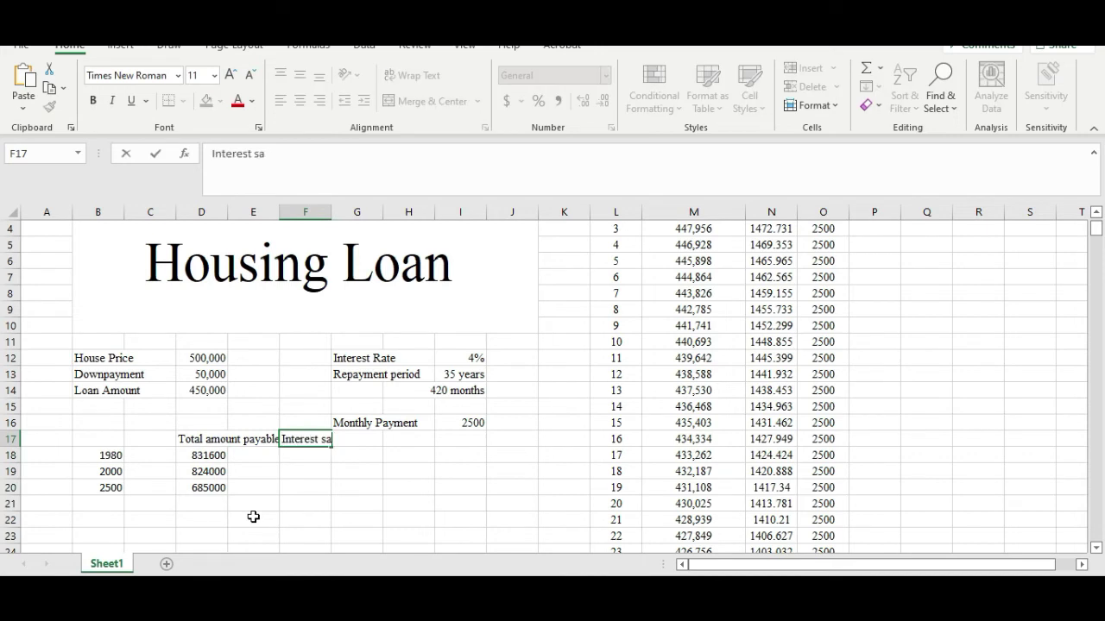
key("Return")
key("Up")
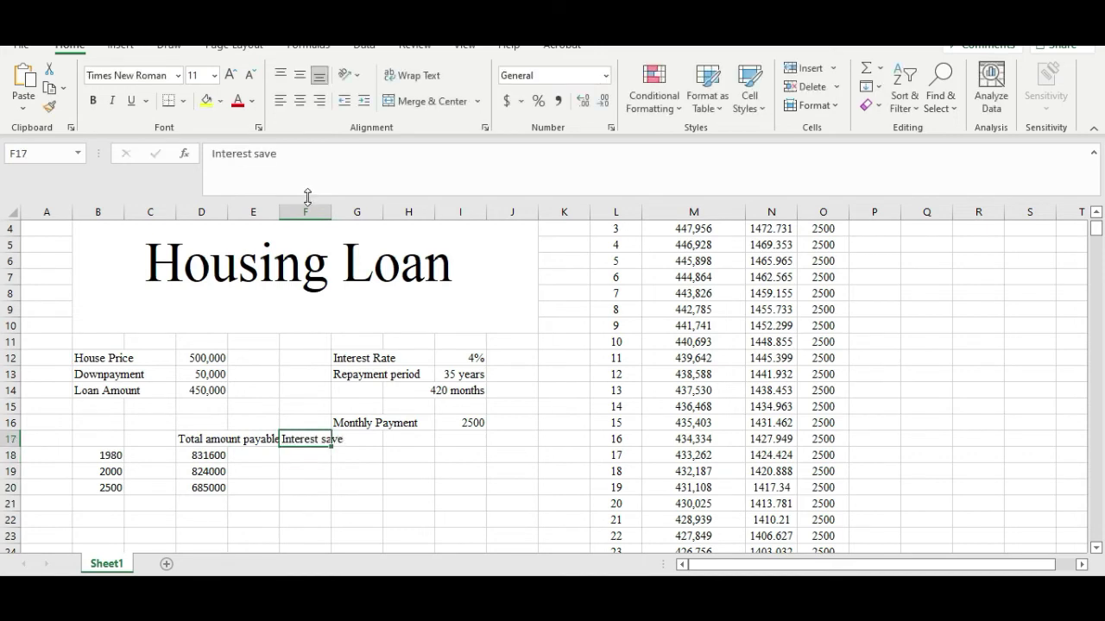
left_click(305, 159)
key("BackSpace")
type("ing")
key("Return")
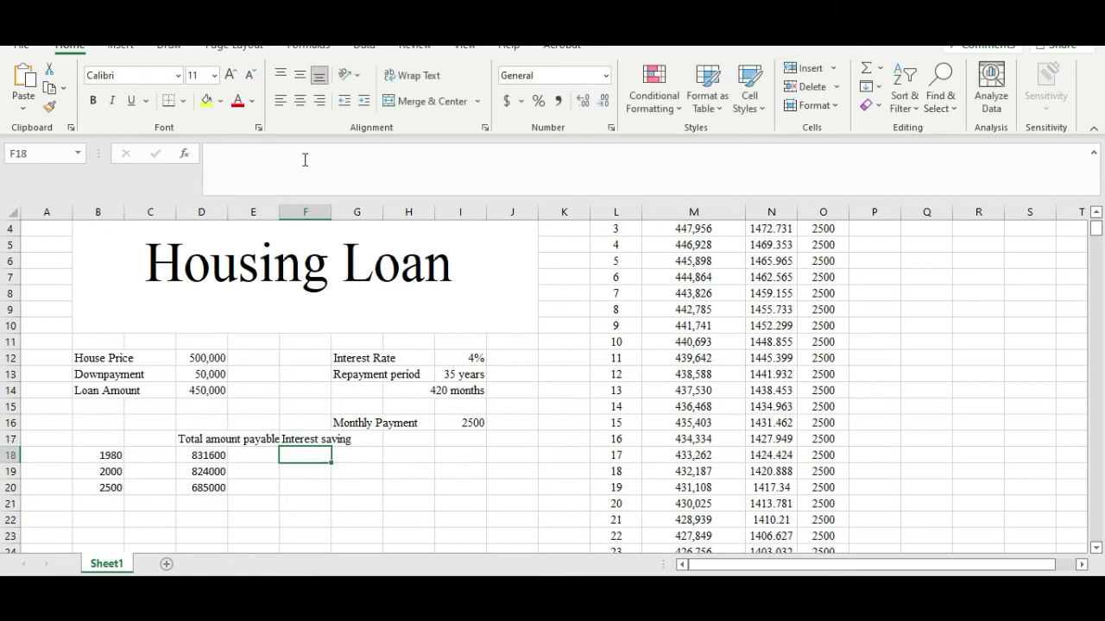
- Calculate the interest saving of the 2500 option against the 1980 option in F20 with the formula =D18-D20
key("Left")
key("Left")
key("Right")
key("Right")
key("Down")
key("Down")
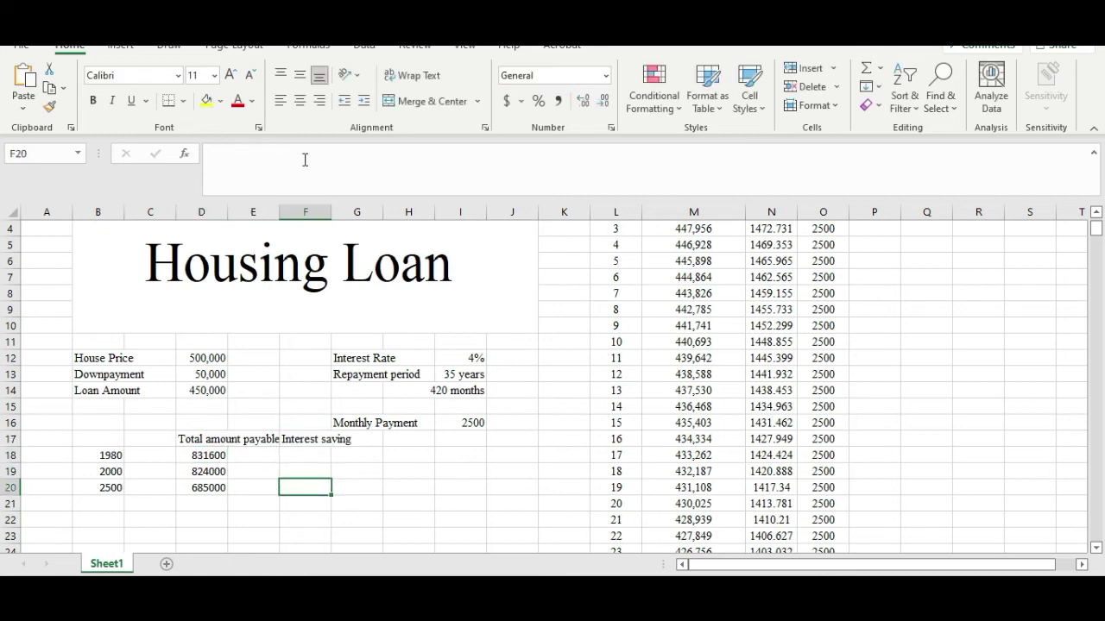
type("=")
key("Up")
key("Up")
key("Left")
key("Left")
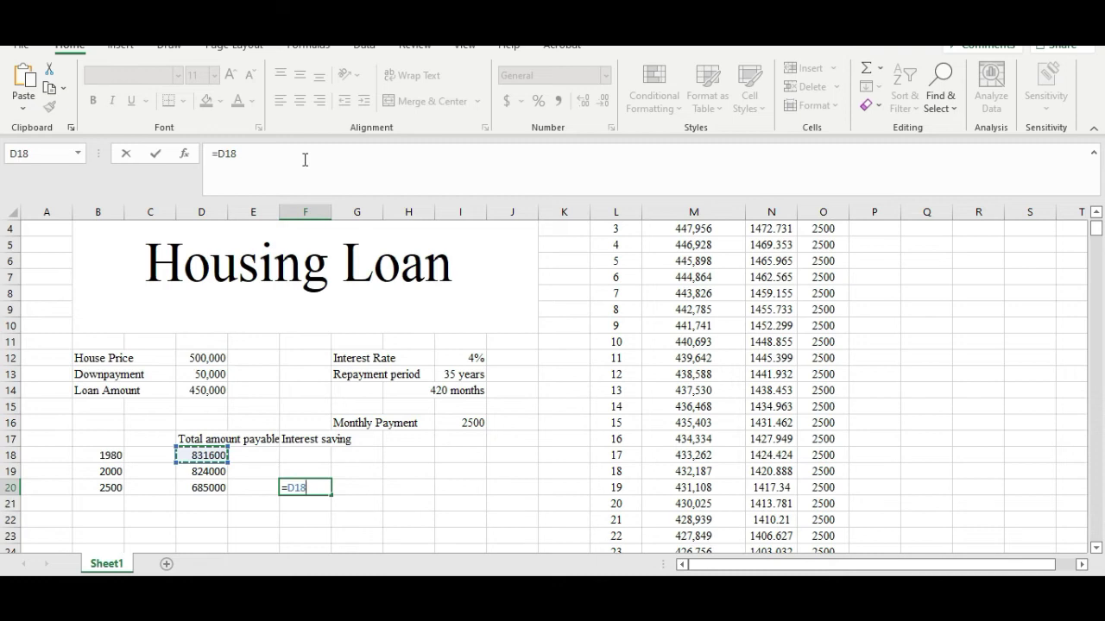
left_click(305, 160)
type("-")
left_click(204, 487)
key("Return")
key("Up")
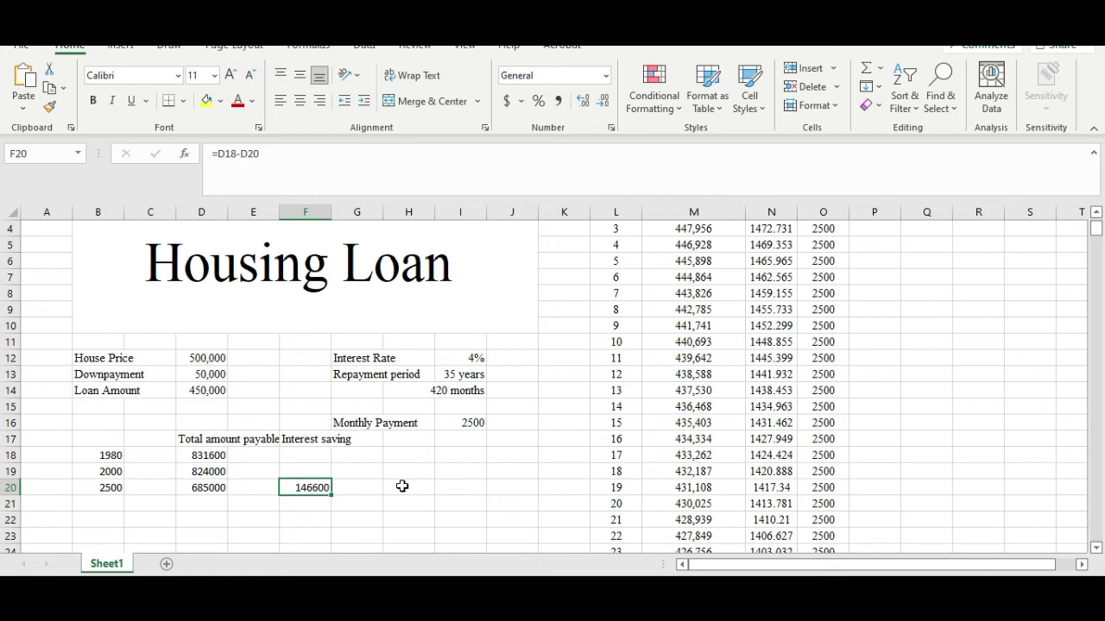
- Add the label "Shorten" in H19 for the reduction in repayment months
key("Right")
key("Down")
key("Left")
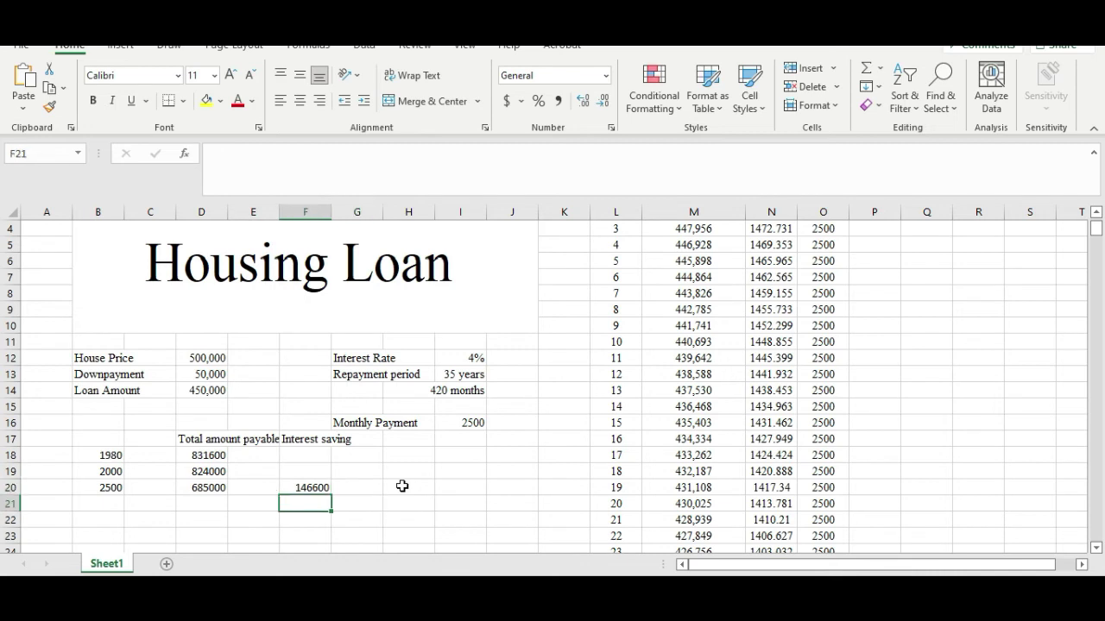
key("Up")
key("Right")
key("Right")
key("Up")
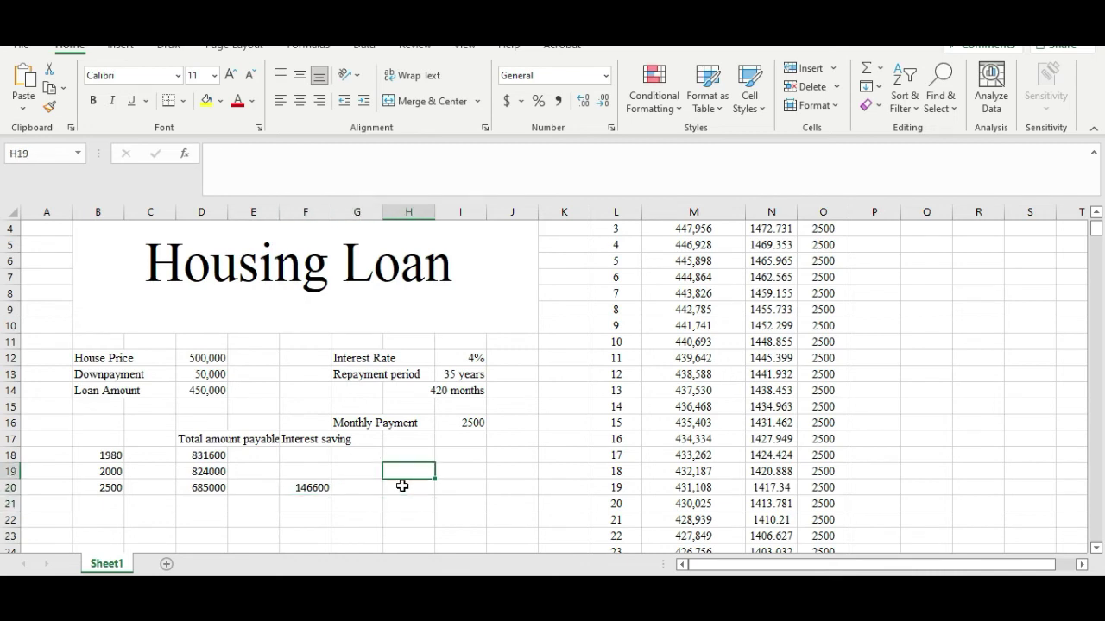
type("Shorten")
key("Return")
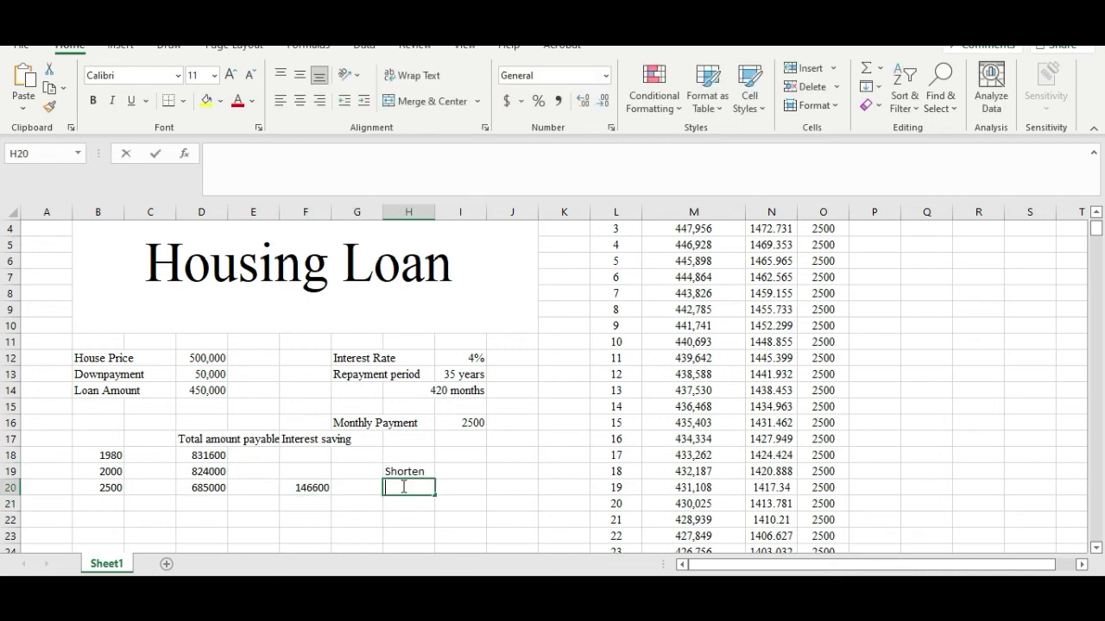
- Calculate the number of months saved in H20 with the formula =420-274
type("=420")
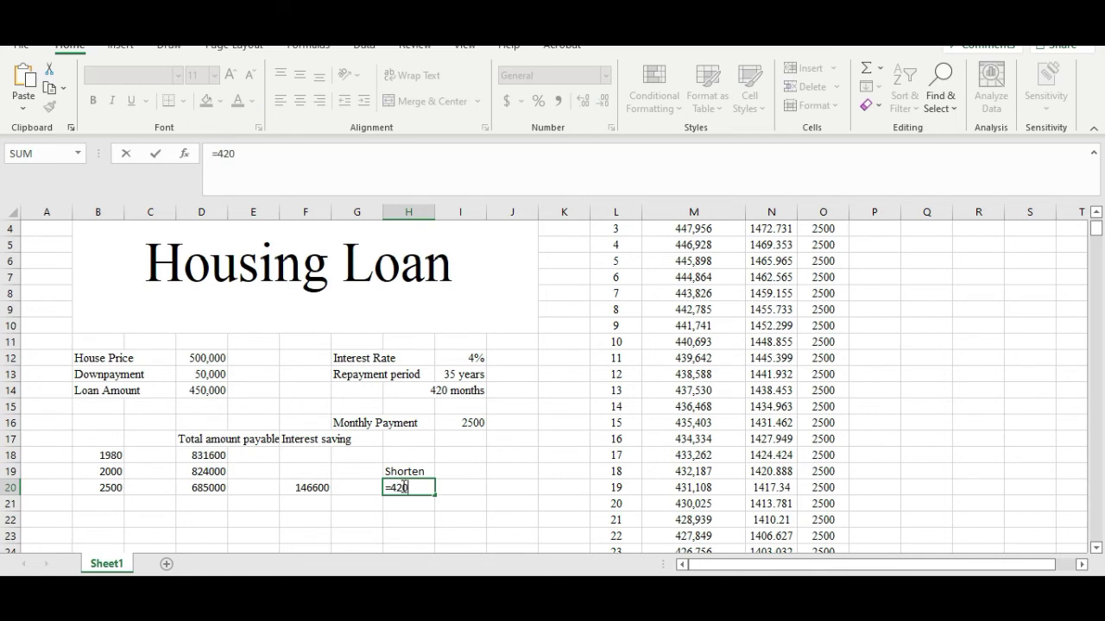
type("-274")
key("Return")
left_click(402, 487)
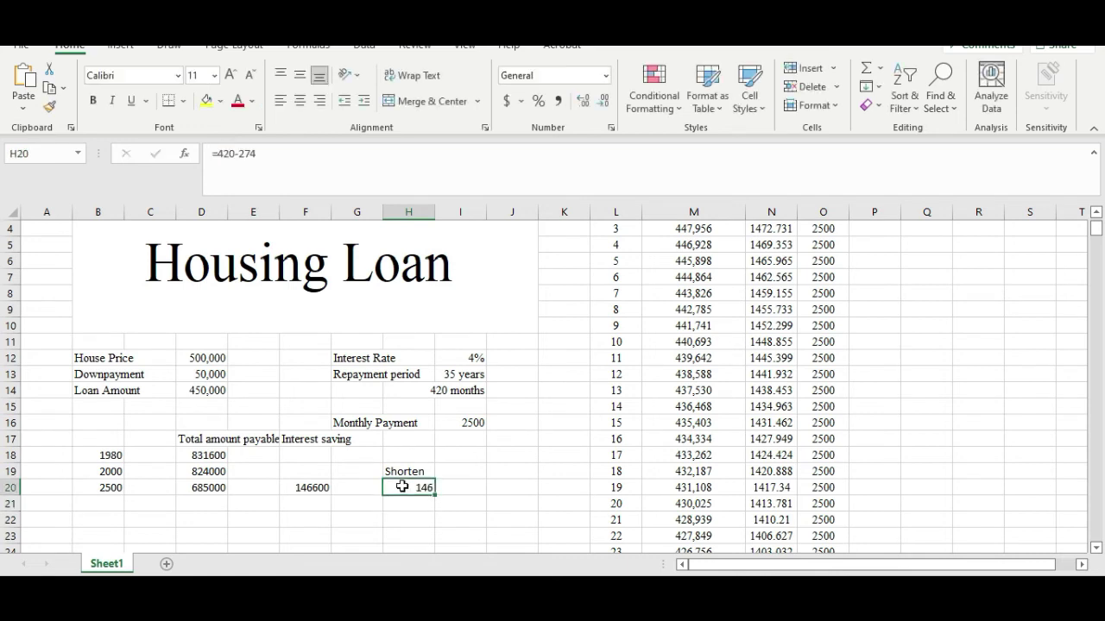